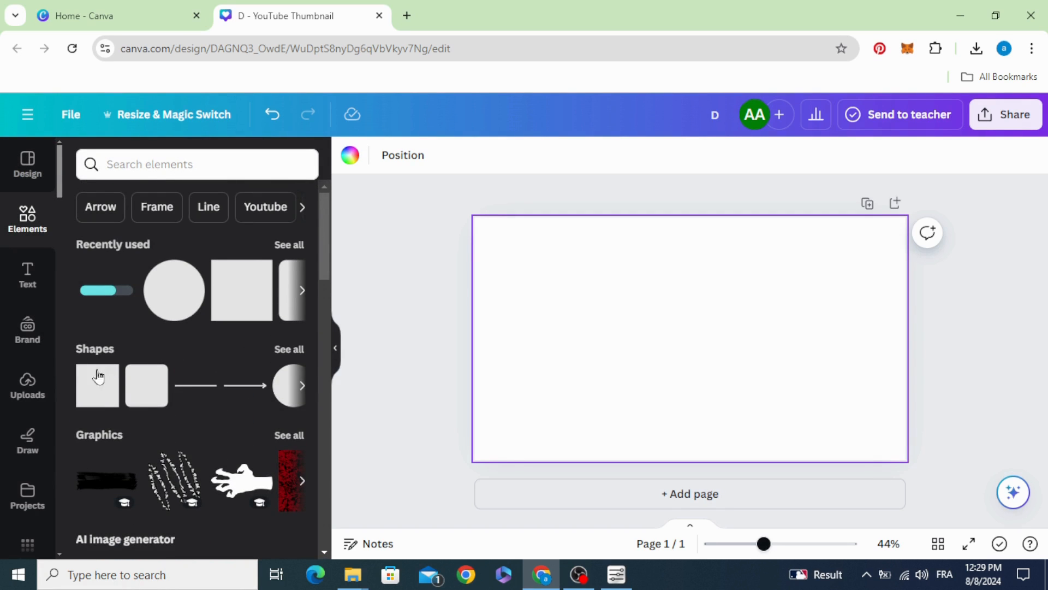
# Add a square shape, stretch it into a wide rectangle covering most of the page, and fill it black
pyautogui.click(99, 392)
pyautogui.moveTo(701, 325); pyautogui.dragTo(876, 303)
pyautogui.moveTo(676, 317); pyautogui.dragTo(680, 439)
pyautogui.moveTo(674, 365); pyautogui.dragTo(669, 368)
pyautogui.click(426, 155)
pyautogui.click(83, 419)
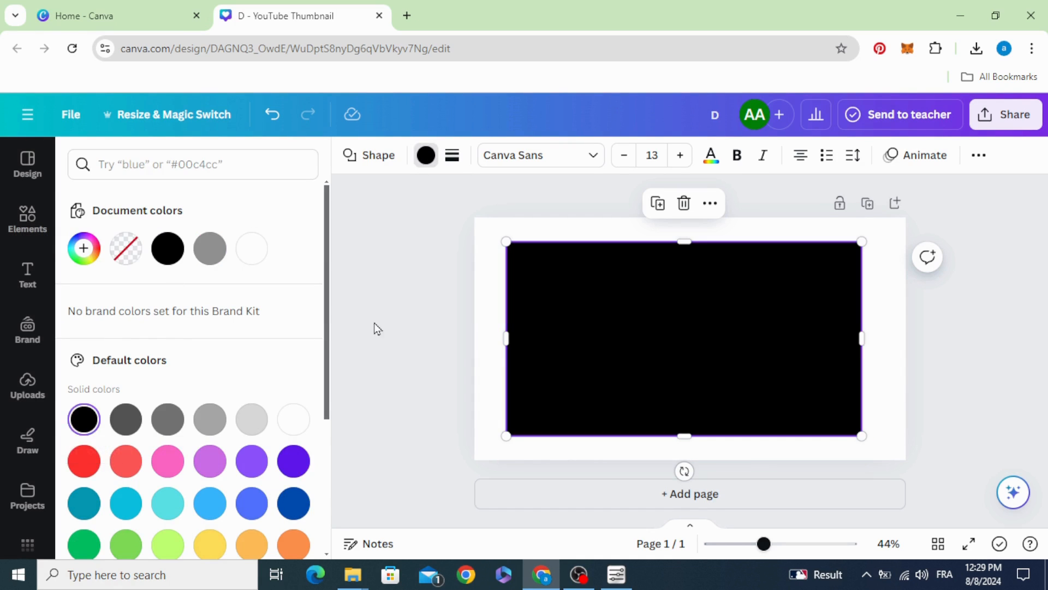
pyautogui.press('Escape')
# Add a heading reading "D" over the black rectangle and set its font to CMU Serif
pyautogui.click(25, 281)
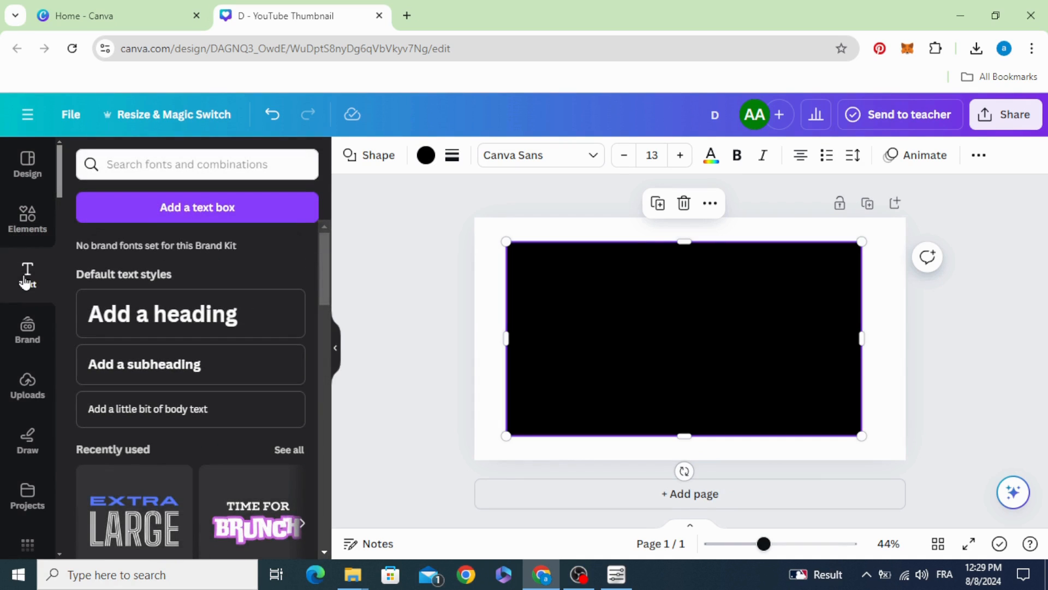
pyautogui.click(139, 318)
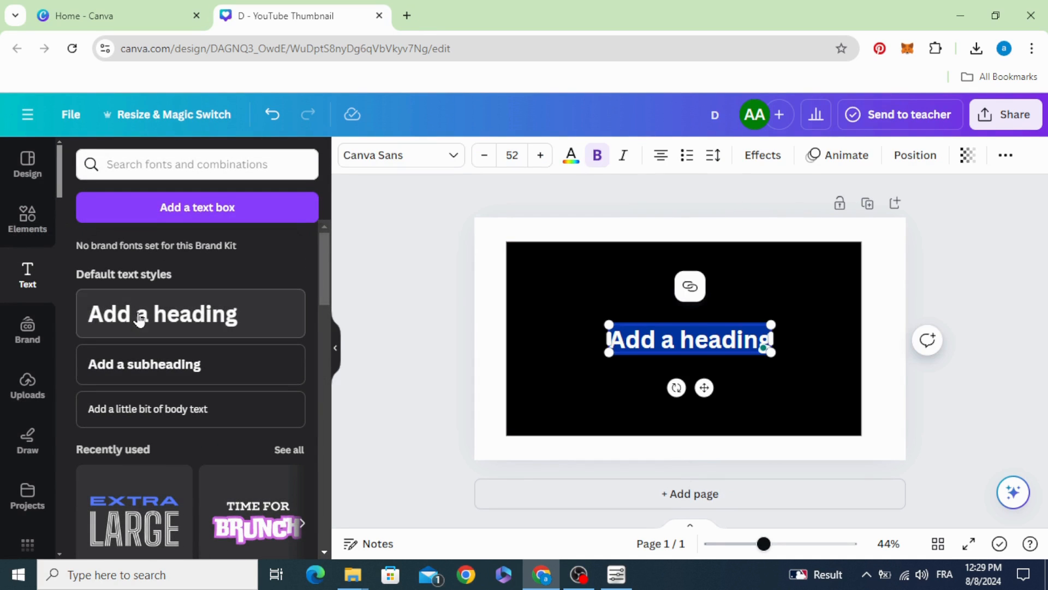
pyautogui.write('D')
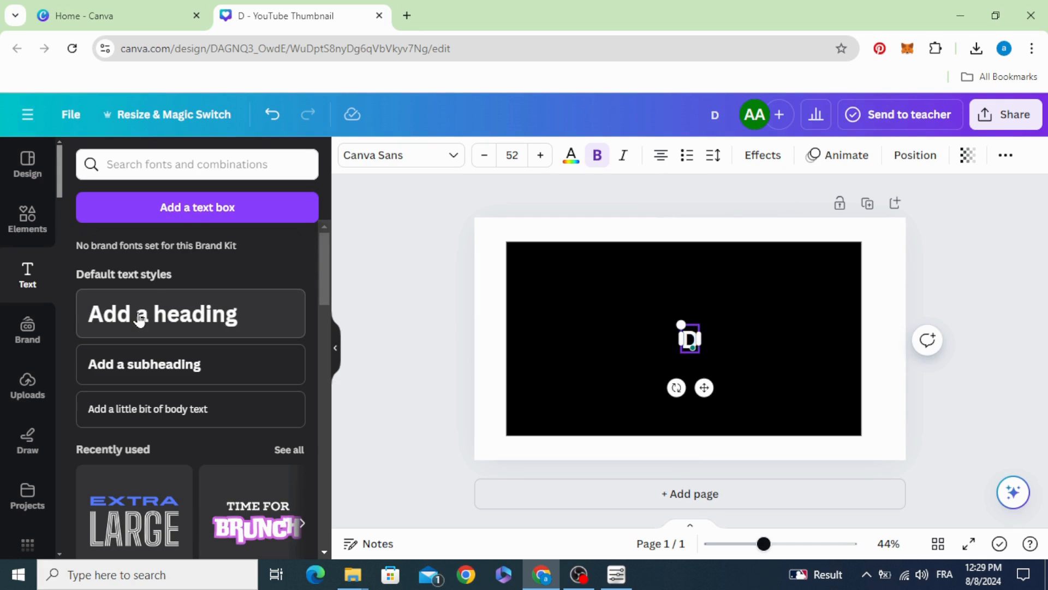
pyautogui.click(390, 161)
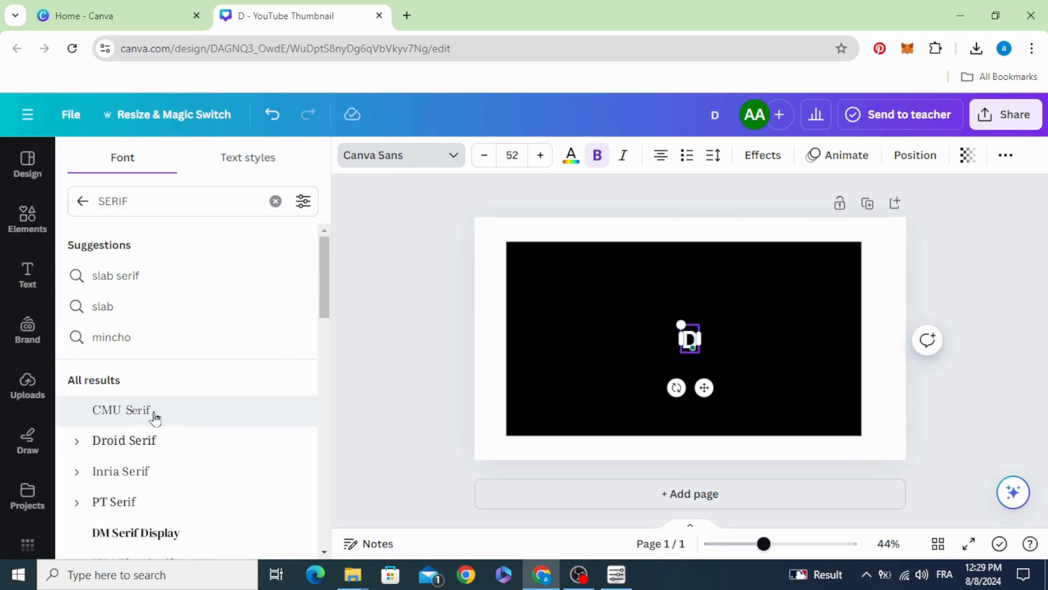
pyautogui.click(179, 418)
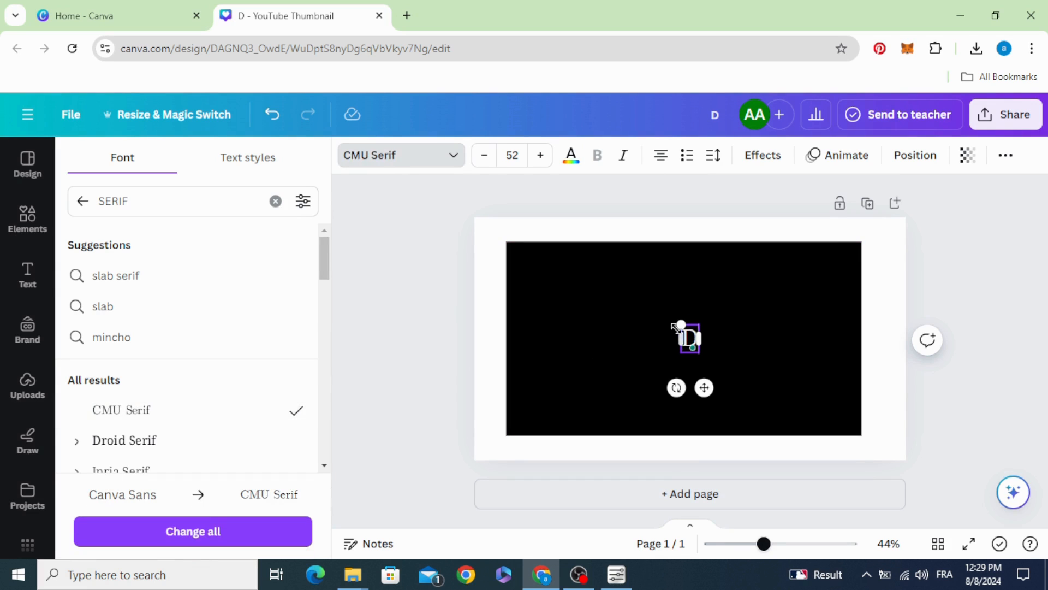
# Enlarge the letter D to a font size of about 435 and position it near the middle of the black rectangle
pyautogui.moveTo(681, 325); pyautogui.dragTo(628, 241)
pyautogui.moveTo(699, 353); pyautogui.dragTo(793, 468)
pyautogui.click(453, 277)
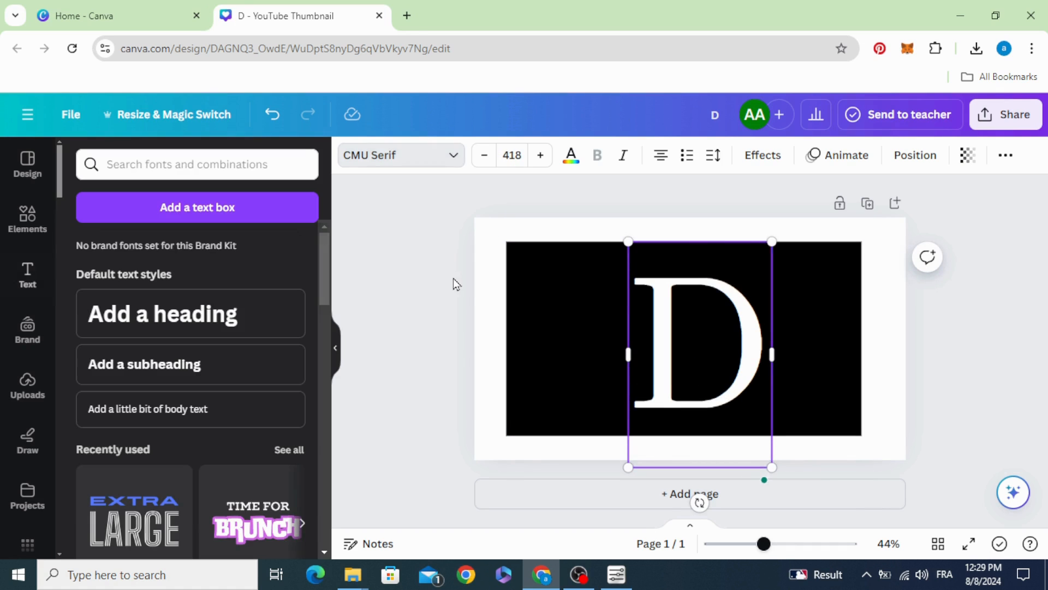
pyautogui.moveTo(685, 361)
pyautogui.mouseDown()
pyautogui.moveTo(666, 356)
pyautogui.moveTo(672, 363)
pyautogui.mouseUp()
pyautogui.moveTo(610, 242); pyautogui.dragTo(606, 233)
pyautogui.moveTo(644, 346); pyautogui.dragTo(642, 344)
pyautogui.click(1001, 148)
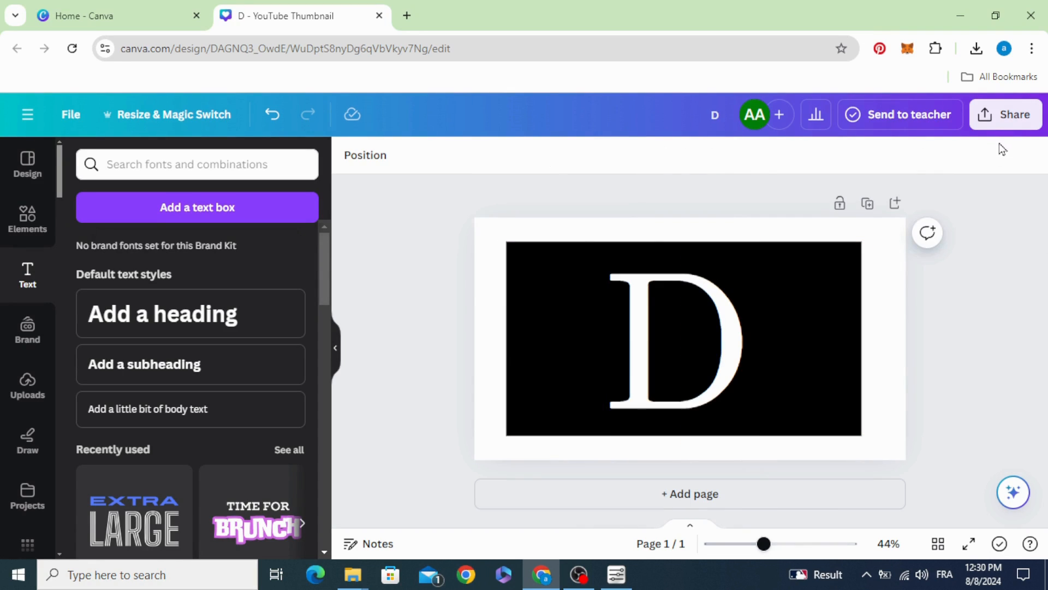
# Download the white-letter design as a PNG at size 1.5 (1920 × 1080 px)
pyautogui.click(1015, 114)
pyautogui.click(936, 374)
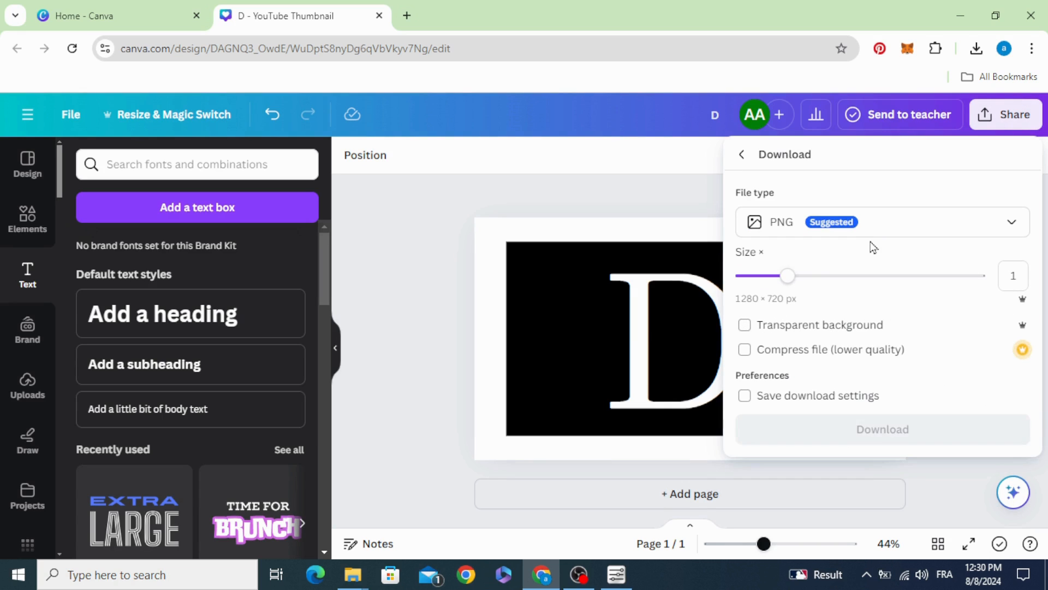
pyautogui.moveTo(790, 281); pyautogui.dragTo(835, 283)
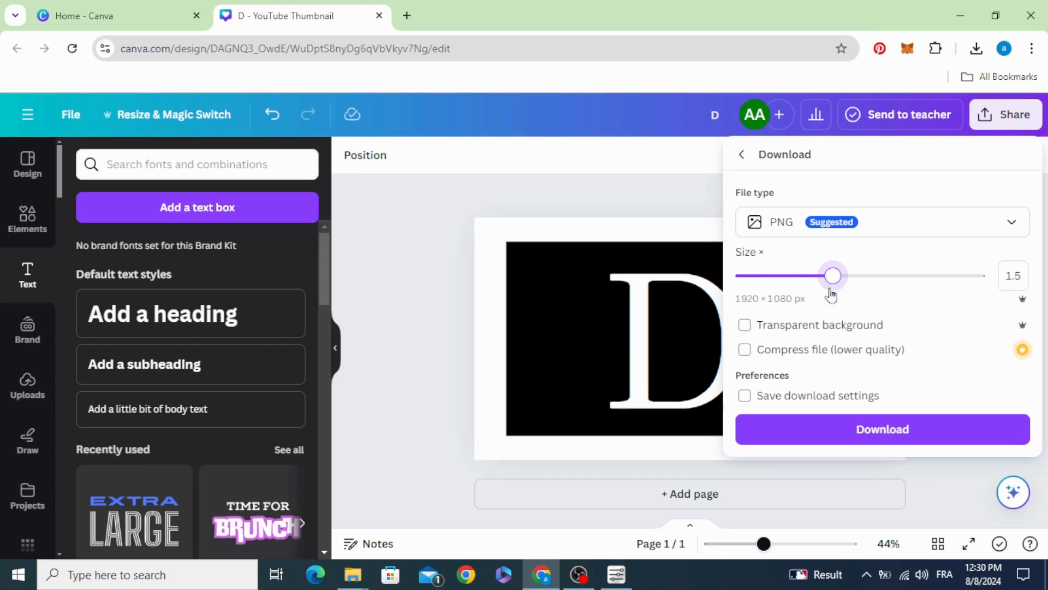
pyautogui.click(883, 438)
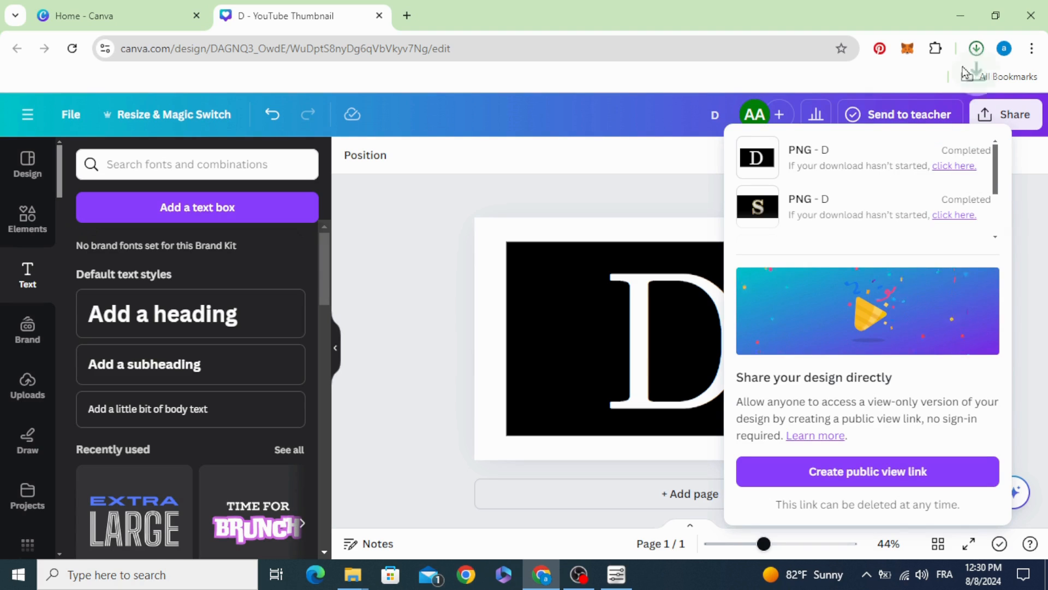
# Upload the downloaded D (12).png from the recent downloads into the design's uploads
pyautogui.click(977, 50)
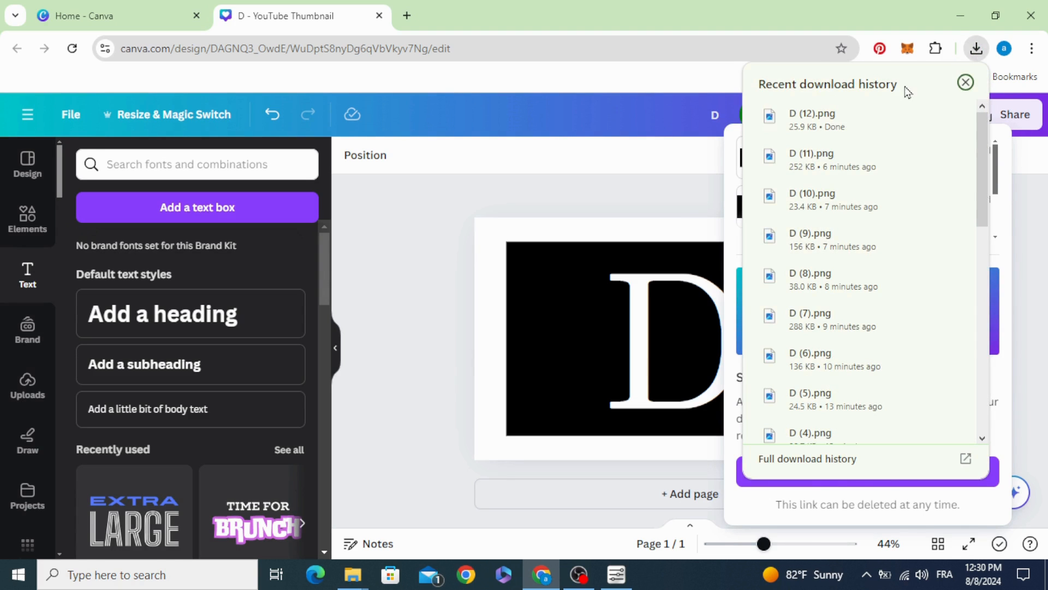
pyautogui.moveTo(867, 117); pyautogui.dragTo(213, 355)
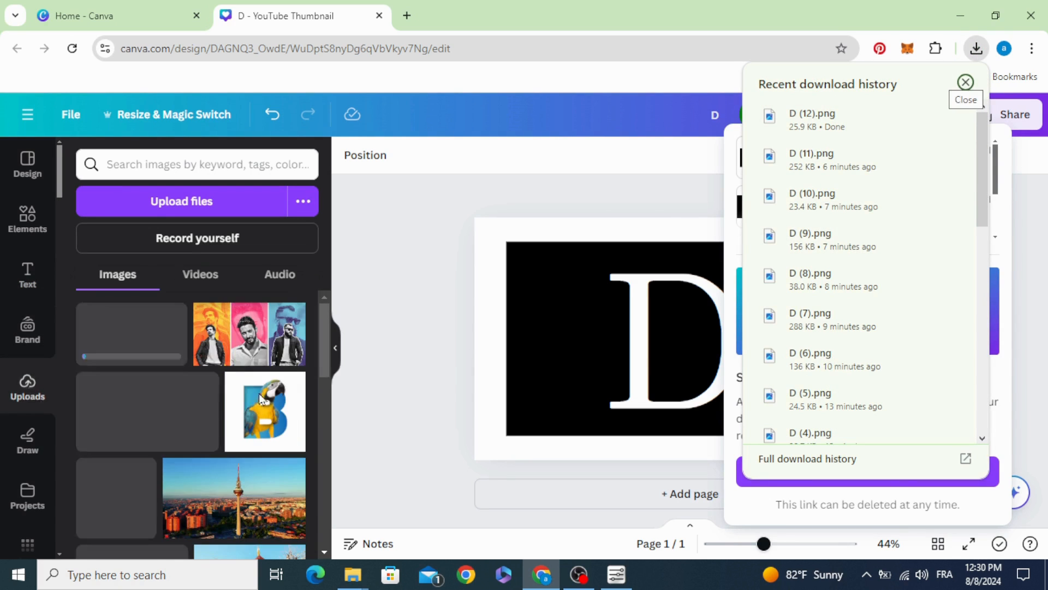
pyautogui.click(389, 366)
# Apply the Outline effect to the letter D with a thickness of 25
pyautogui.click(643, 355)
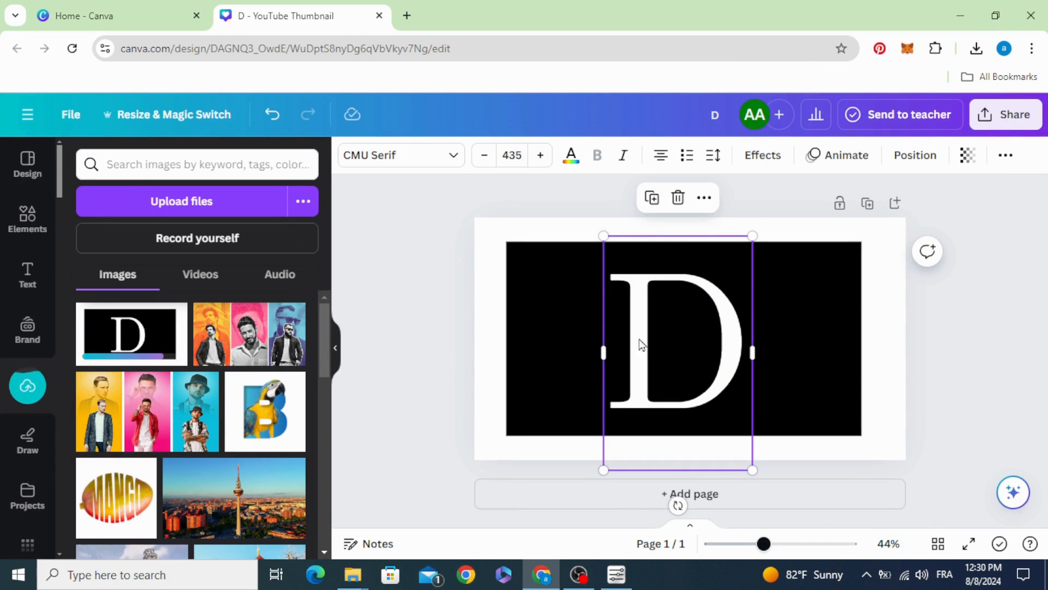
pyautogui.click(756, 157)
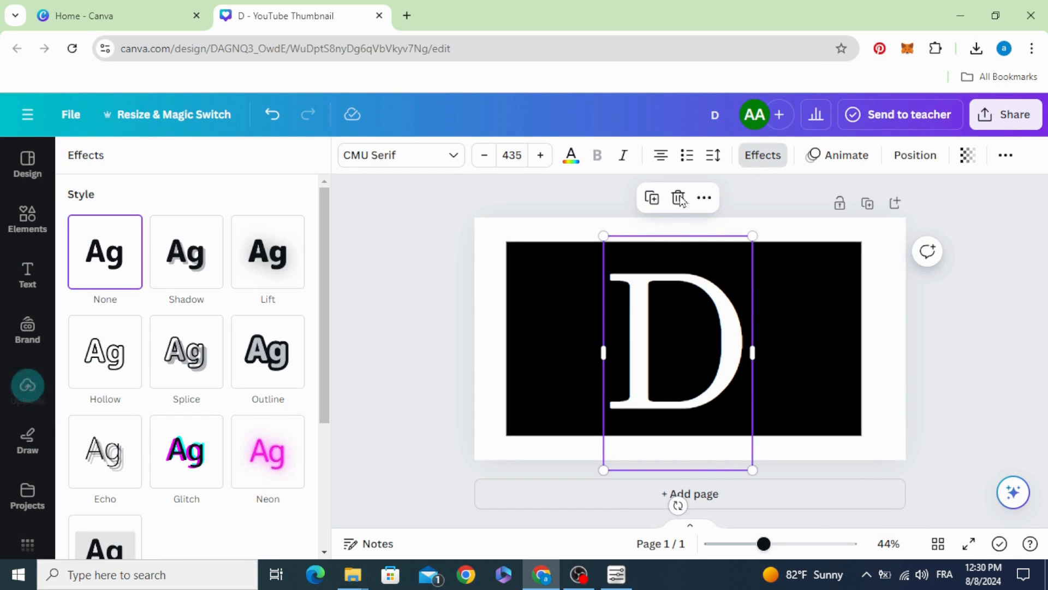
pyautogui.click(279, 353)
pyautogui.moveTo(124, 461); pyautogui.dragTo(99, 463)
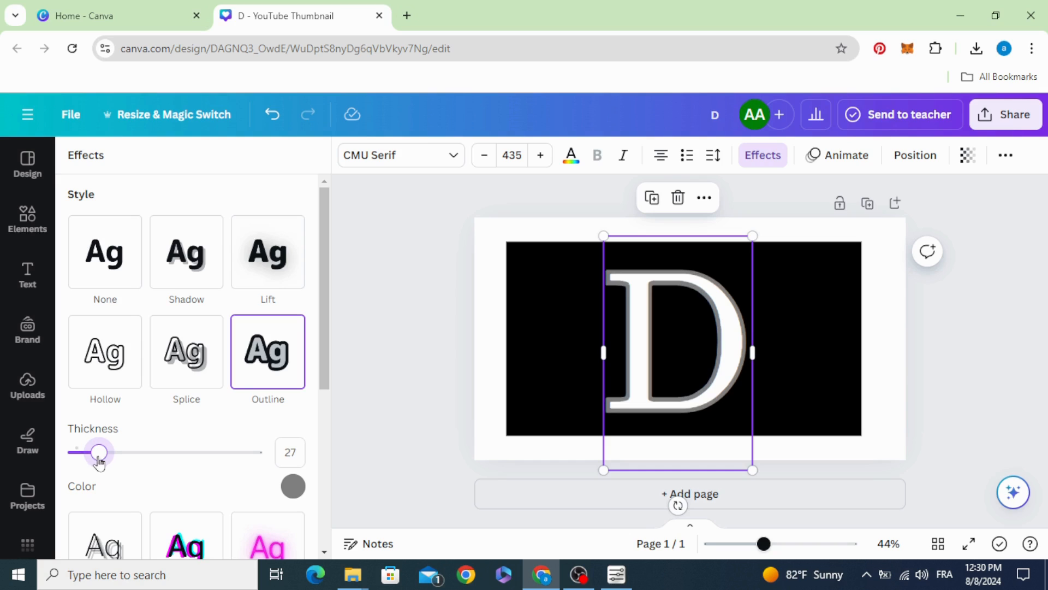
pyautogui.click(294, 447)
pyautogui.press('Return')
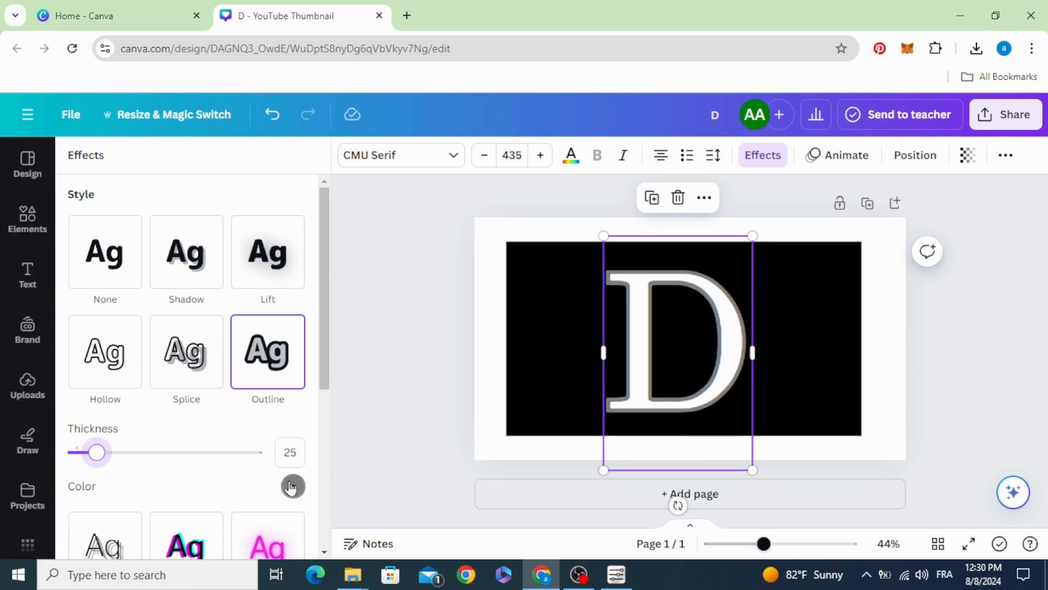
# Make the letter's outline white and its text fill black (#000000)
pyautogui.click(291, 486)
pyautogui.click(154, 345)
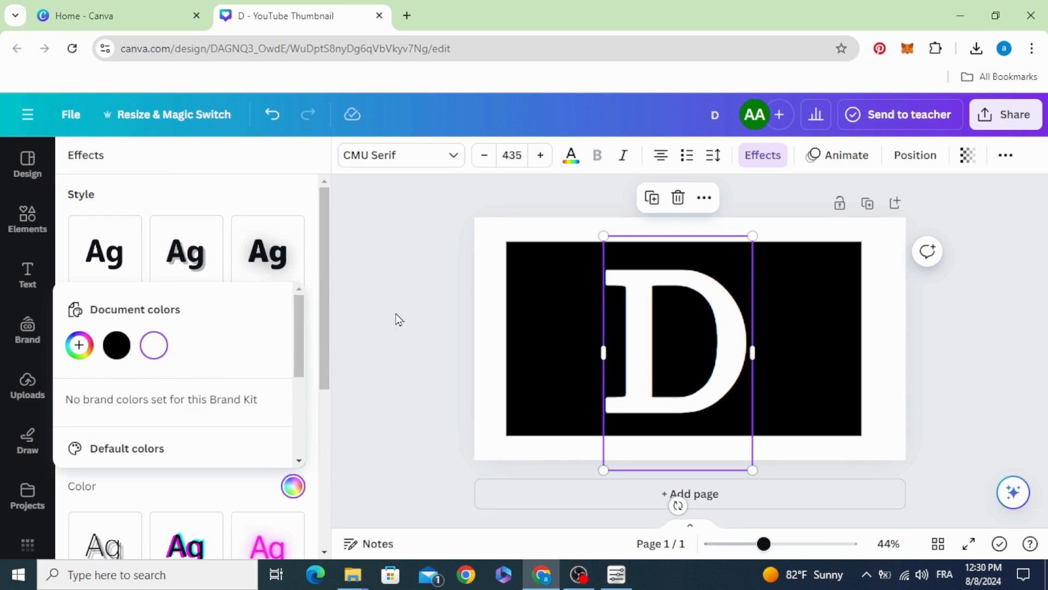
pyautogui.click(414, 303)
pyautogui.click(614, 278)
pyautogui.click(571, 158)
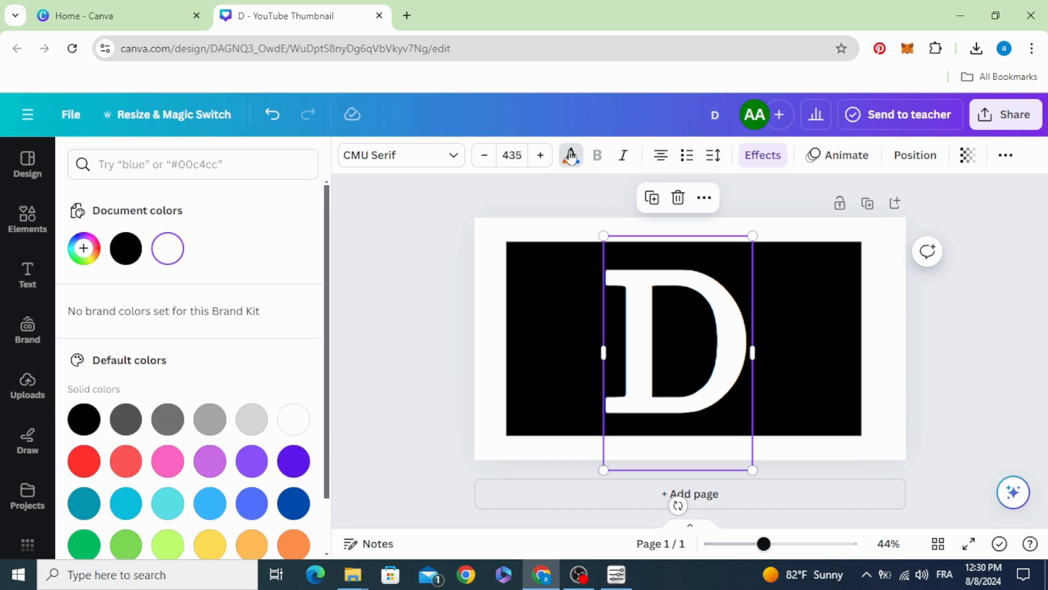
pyautogui.click(126, 249)
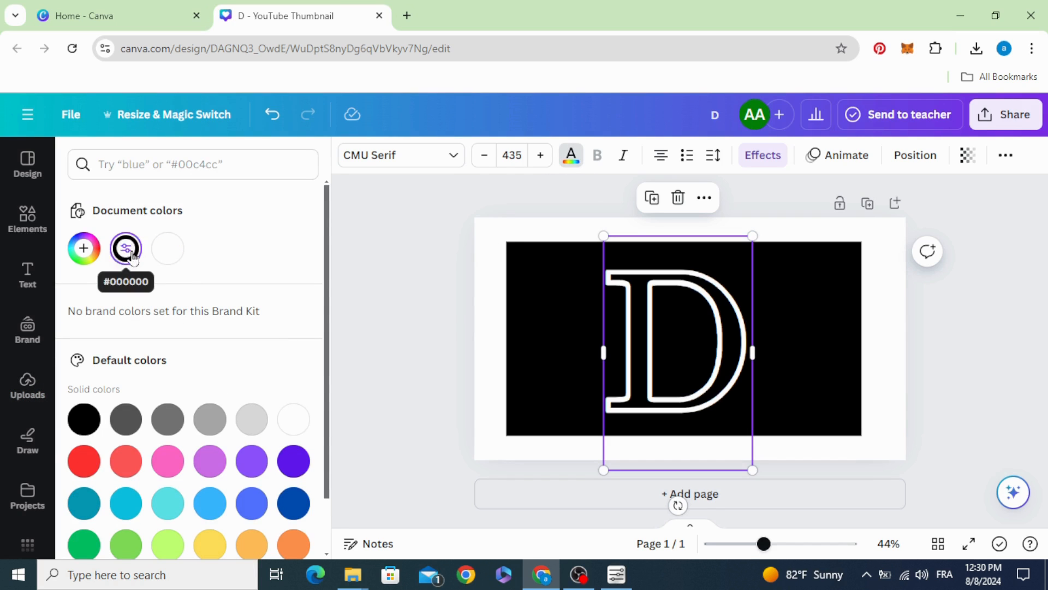
pyautogui.click(483, 333)
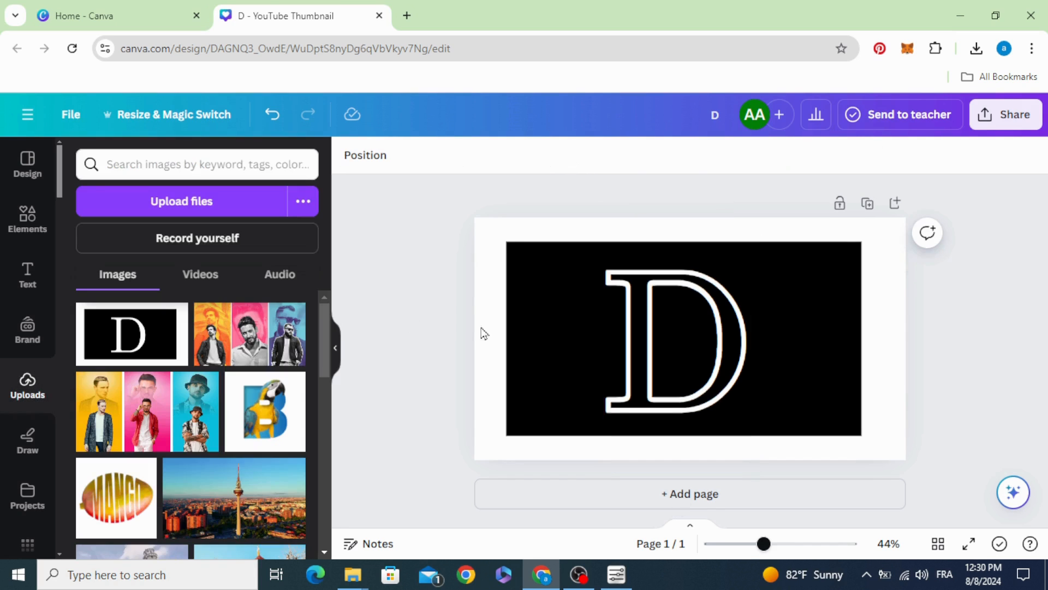
# Download the outlined-letter design as a PNG at size 1.625 (2080 × 1170 px)
pyautogui.click(1002, 116)
pyautogui.scroll(-3, 936, 360)
pyautogui.click(935, 371)
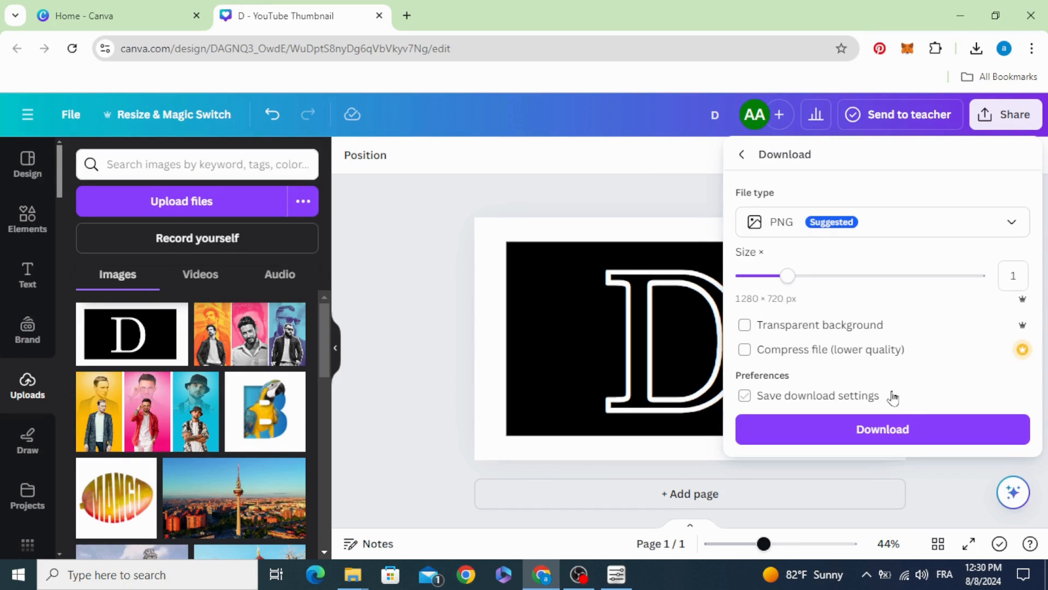
pyautogui.moveTo(787, 276); pyautogui.dragTo(844, 275)
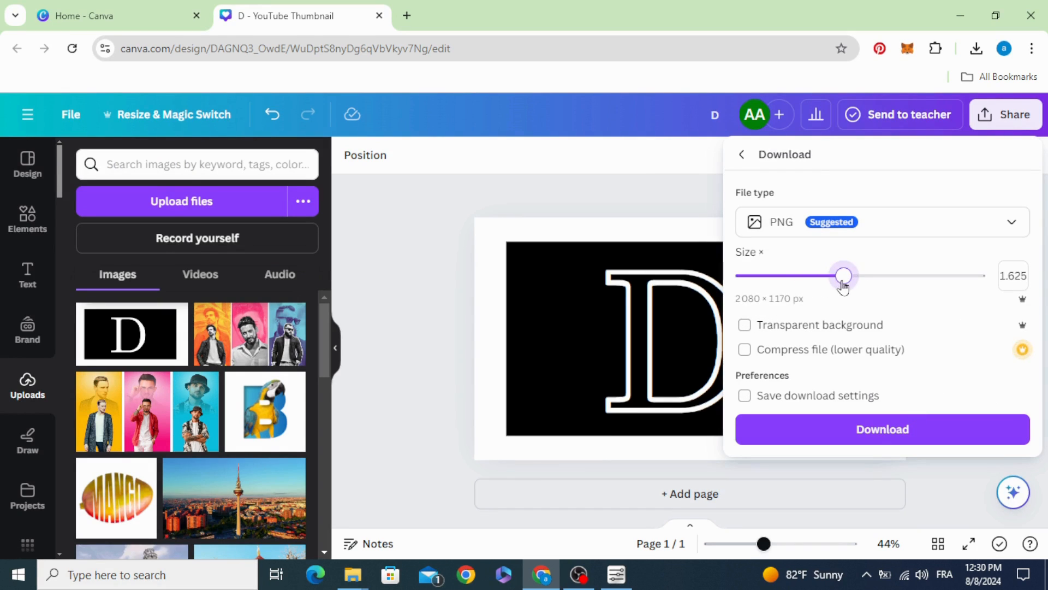
pyautogui.click(885, 443)
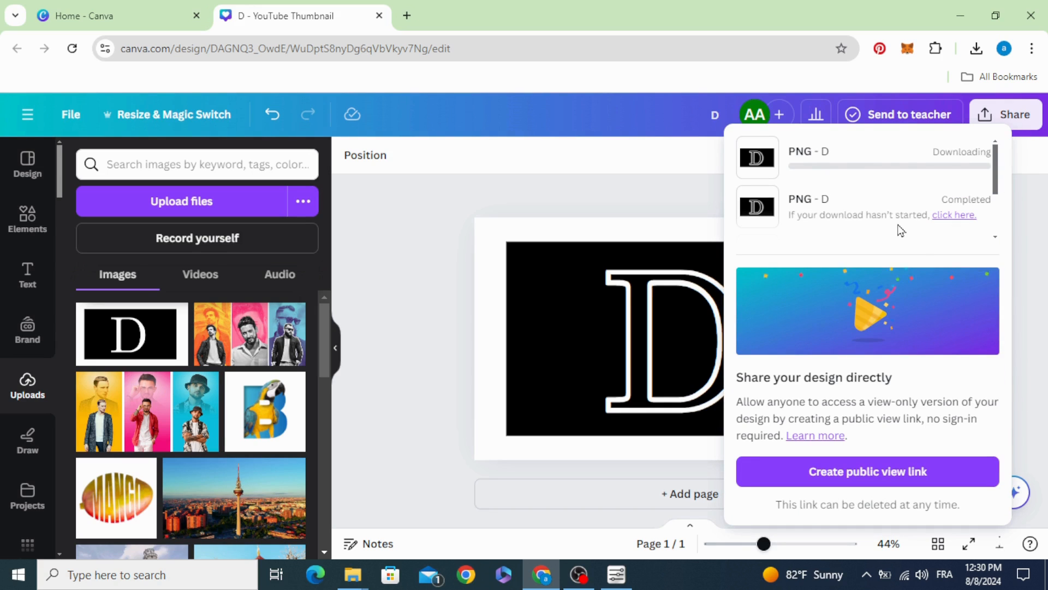
pyautogui.click(434, 311)
# Upload the newly downloaded D (13).png from the recent downloads into the design's uploads
pyautogui.click(977, 49)
pyautogui.moveTo(866, 112); pyautogui.dragTo(273, 338)
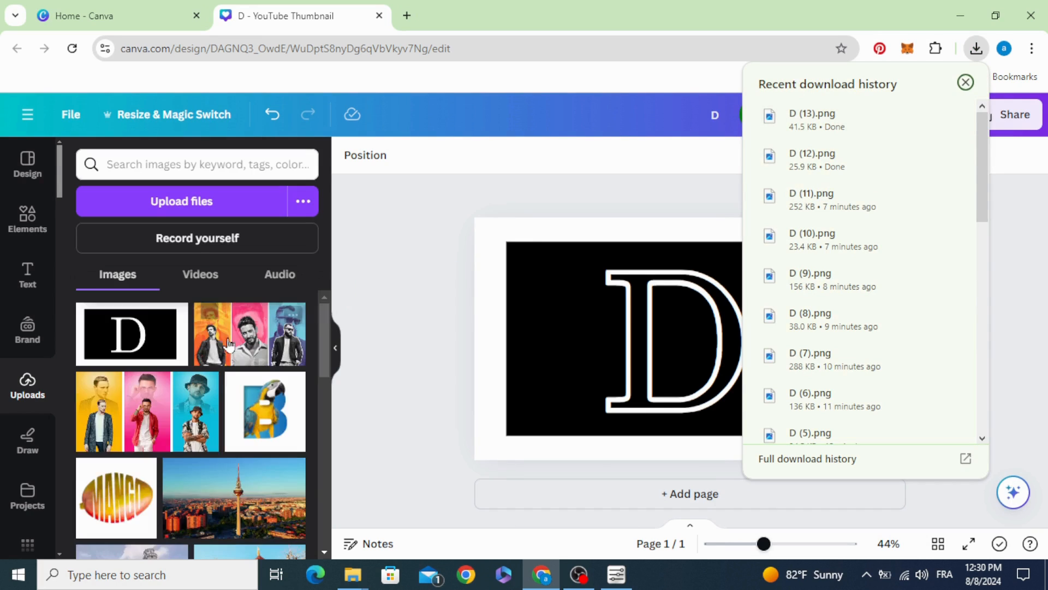
pyautogui.click(428, 356)
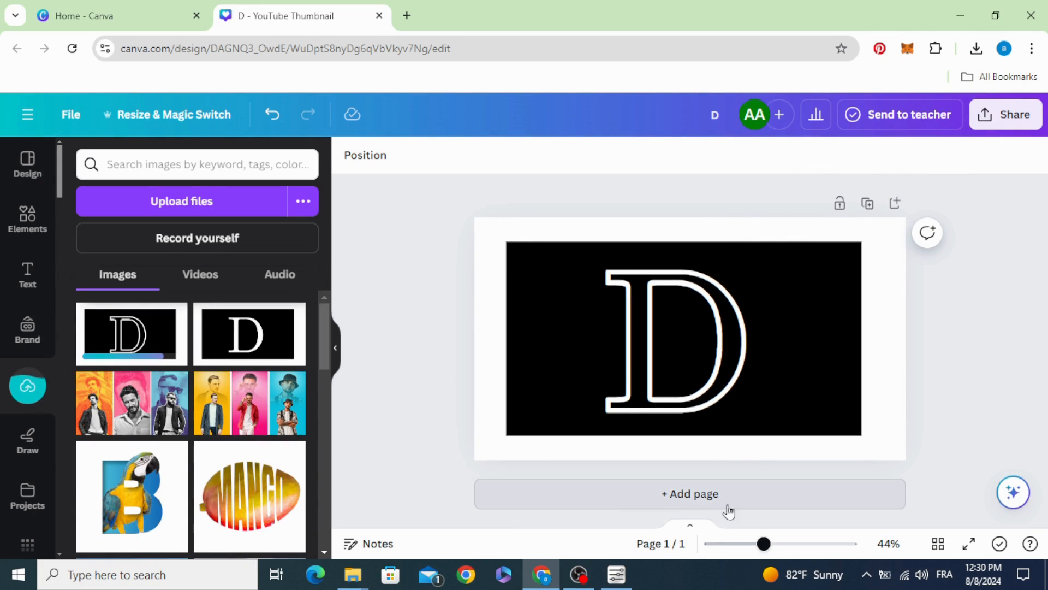
# Add a second page and set its background colour to black
pyautogui.click(746, 501)
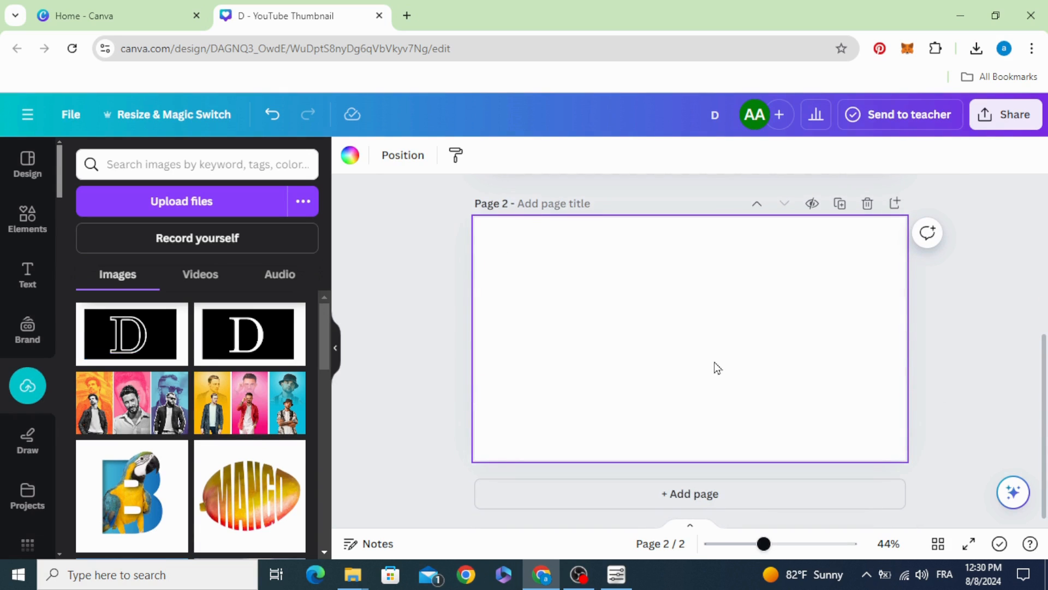
pyautogui.click(350, 155)
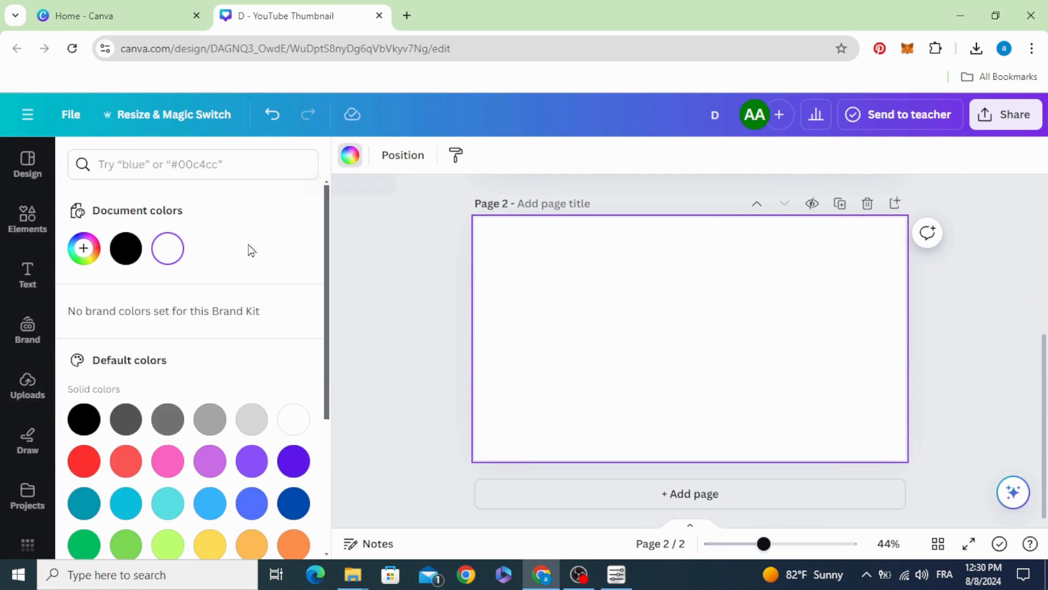
pyautogui.click(85, 422)
pyautogui.click(386, 329)
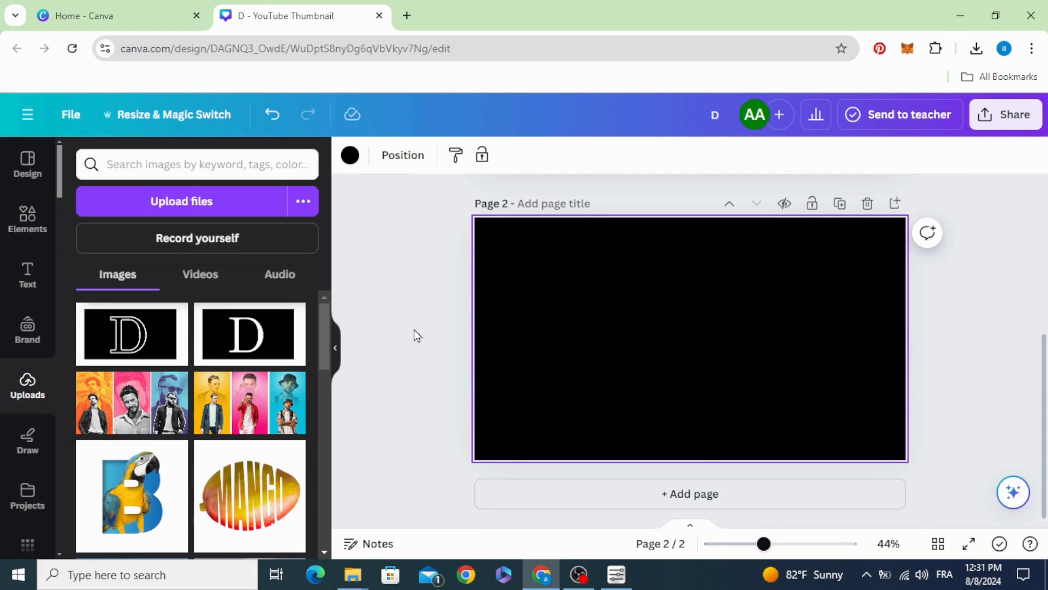
# Place the uploaded solid white D image on page 2 and enlarge it to fill the whole page
pyautogui.click(234, 341)
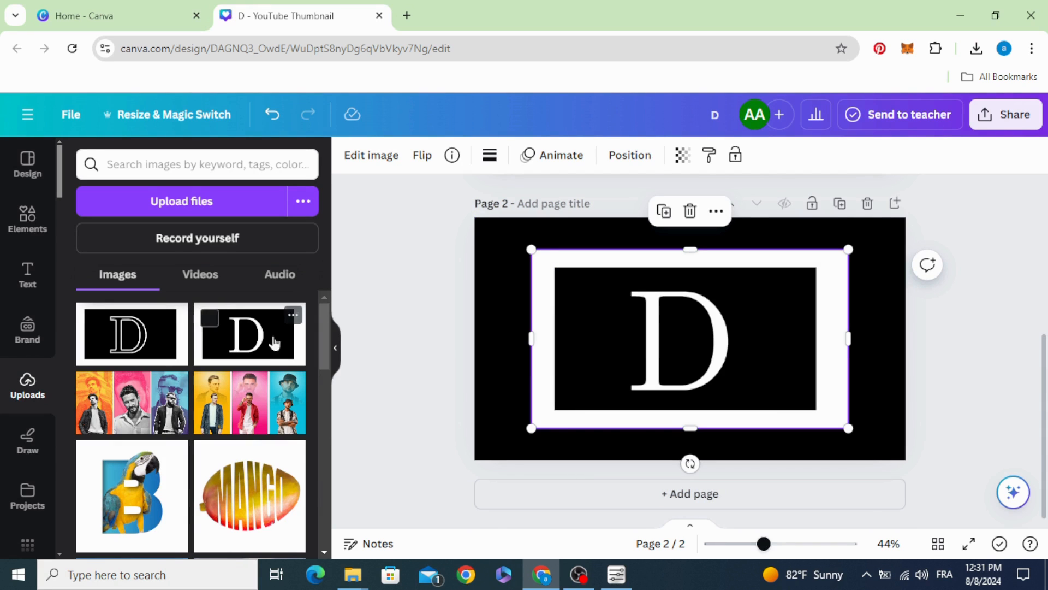
pyautogui.moveTo(644, 338); pyautogui.dragTo(603, 304)
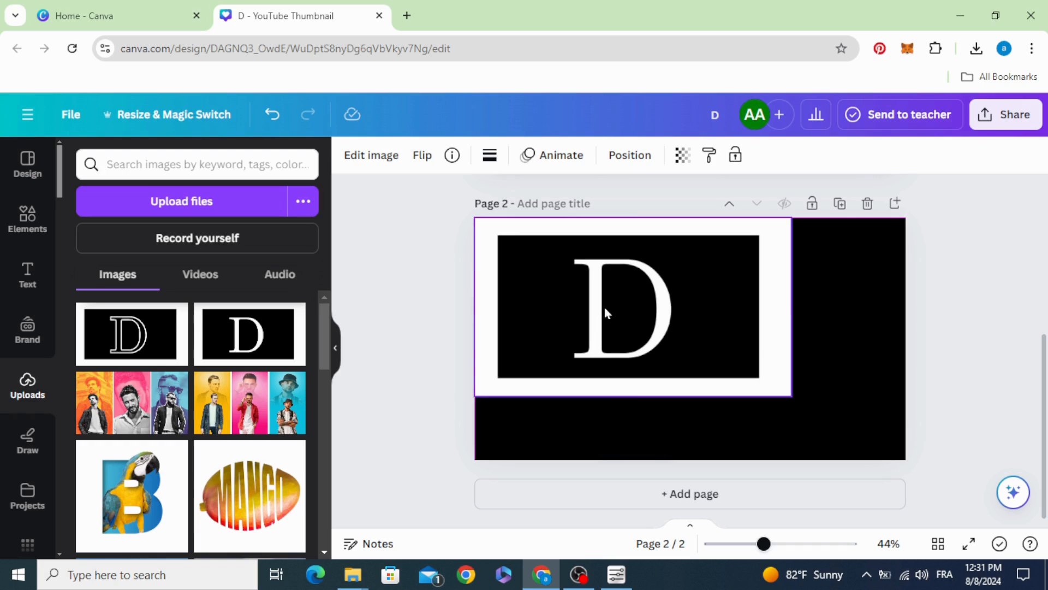
pyautogui.moveTo(793, 398); pyautogui.dragTo(906, 459)
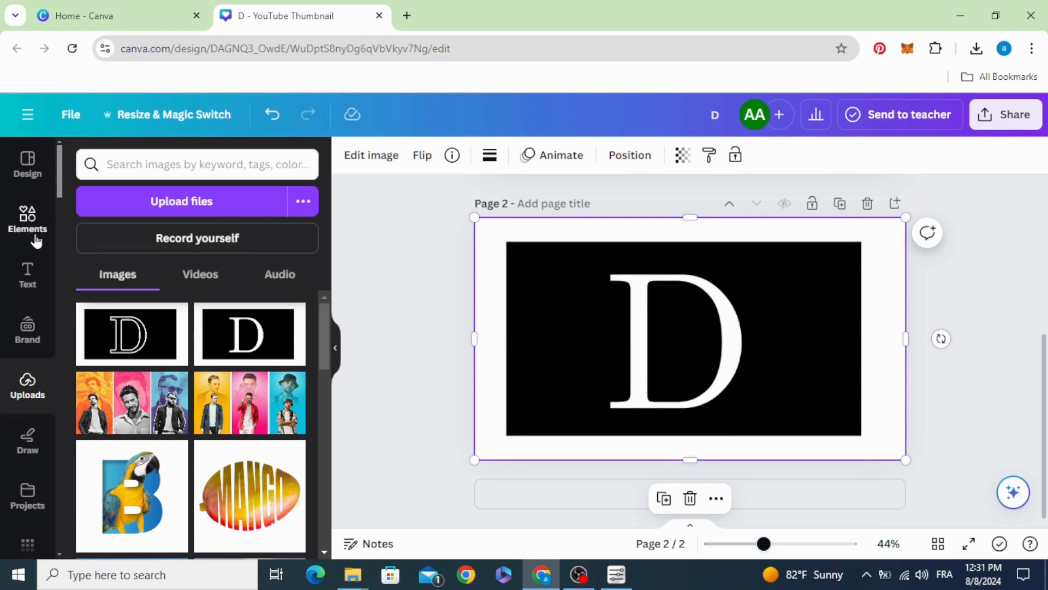
# Search the elements library for "glitter"
pyautogui.click(28, 219)
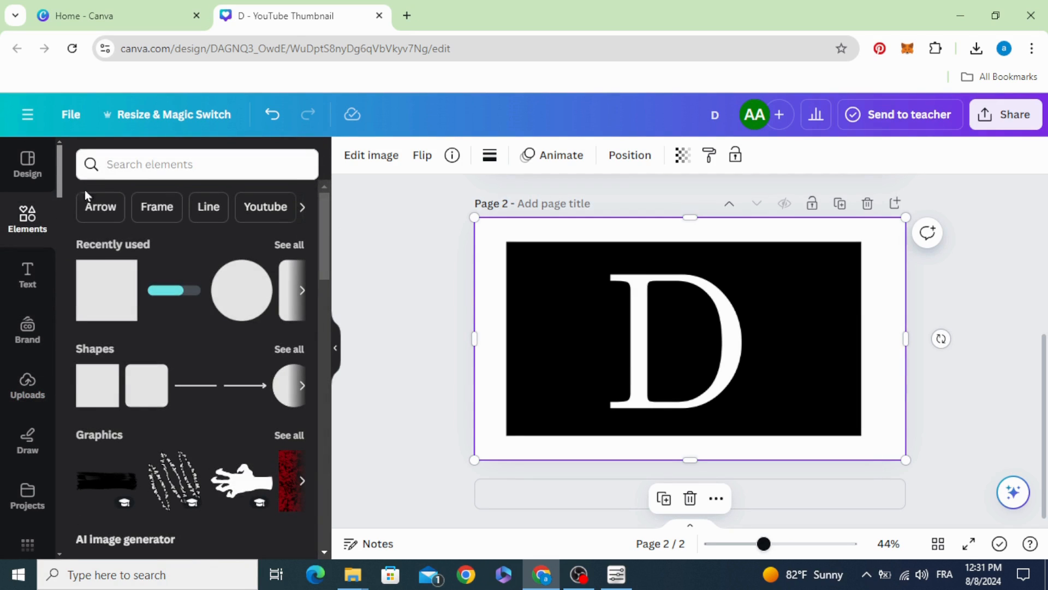
pyautogui.click(152, 166)
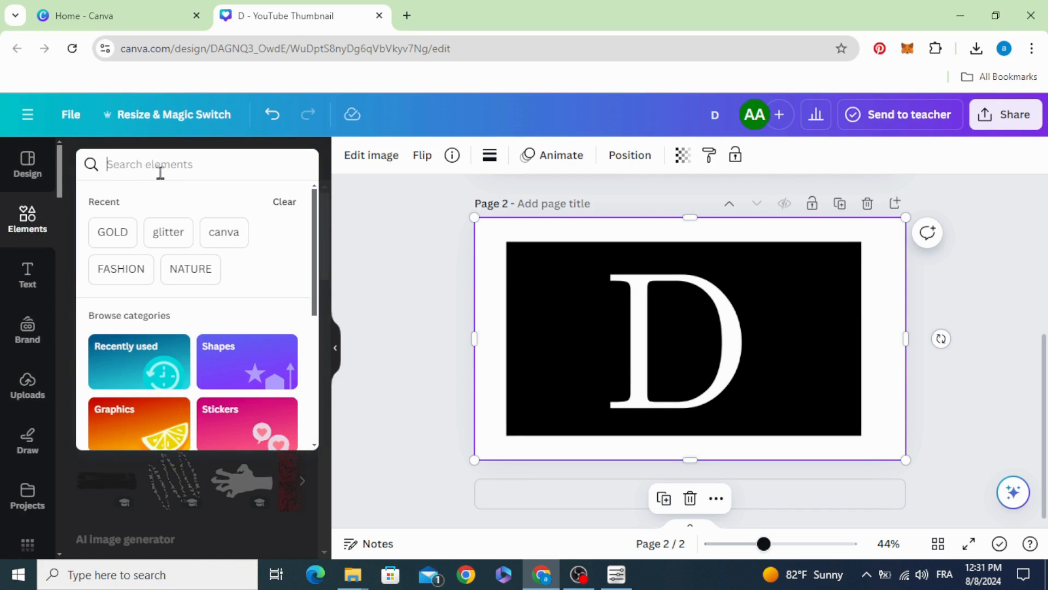
pyautogui.write('GLITTER')
pyautogui.click(165, 231)
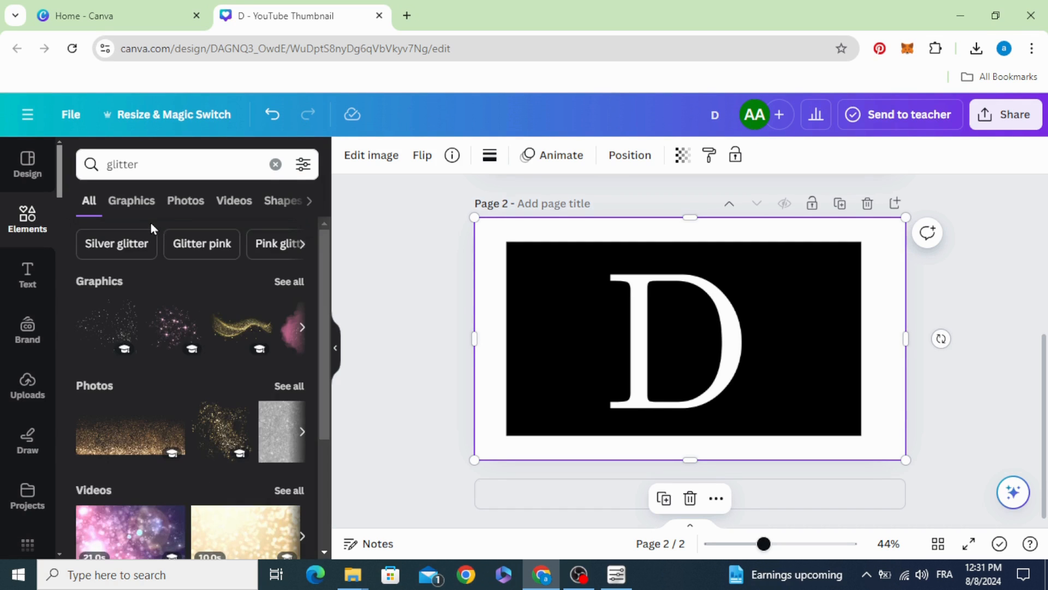
# Narrow the glitter results to photos and add the silver-white to blue glitter photo to page 2
pyautogui.click(183, 203)
pyautogui.scroll(-10, 185, 294)
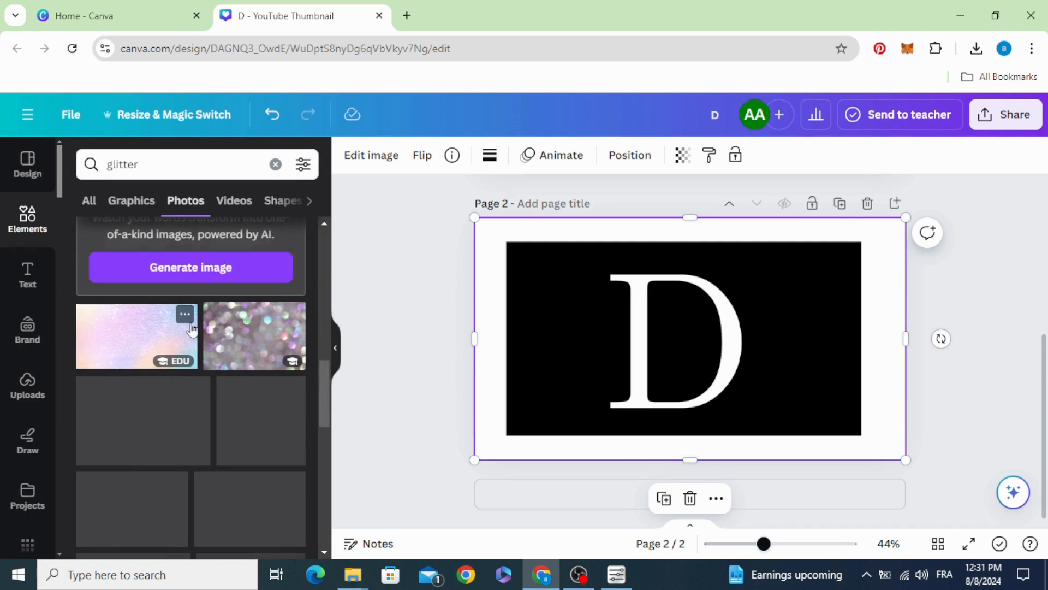
pyautogui.scroll(-5, 165, 345)
pyautogui.scroll(-2, 109, 351)
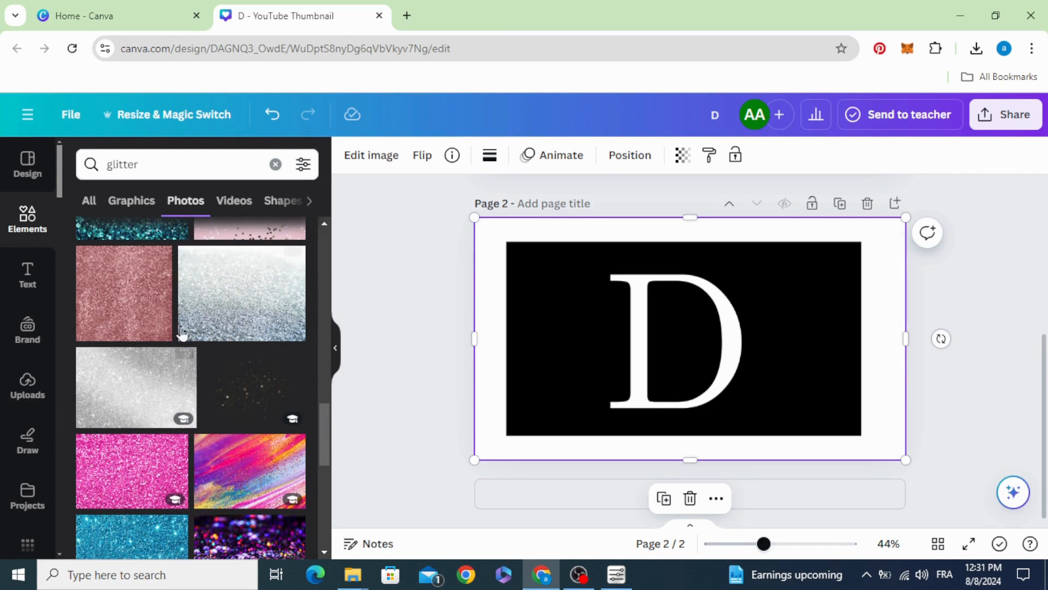
pyautogui.click(213, 303)
# Position the glitter photo over the white D on page 2 and send it backward behind the D image
pyautogui.moveTo(676, 335); pyautogui.dragTo(683, 344)
pyautogui.rightClick(666, 304)
pyautogui.moveTo(665, 296)
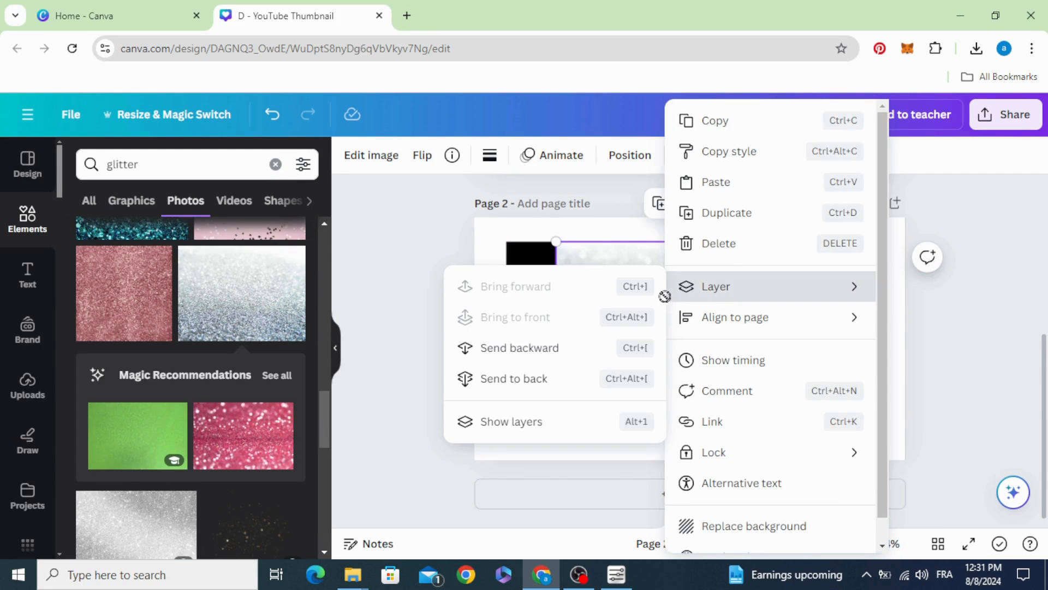
pyautogui.click(575, 358)
pyautogui.click(414, 320)
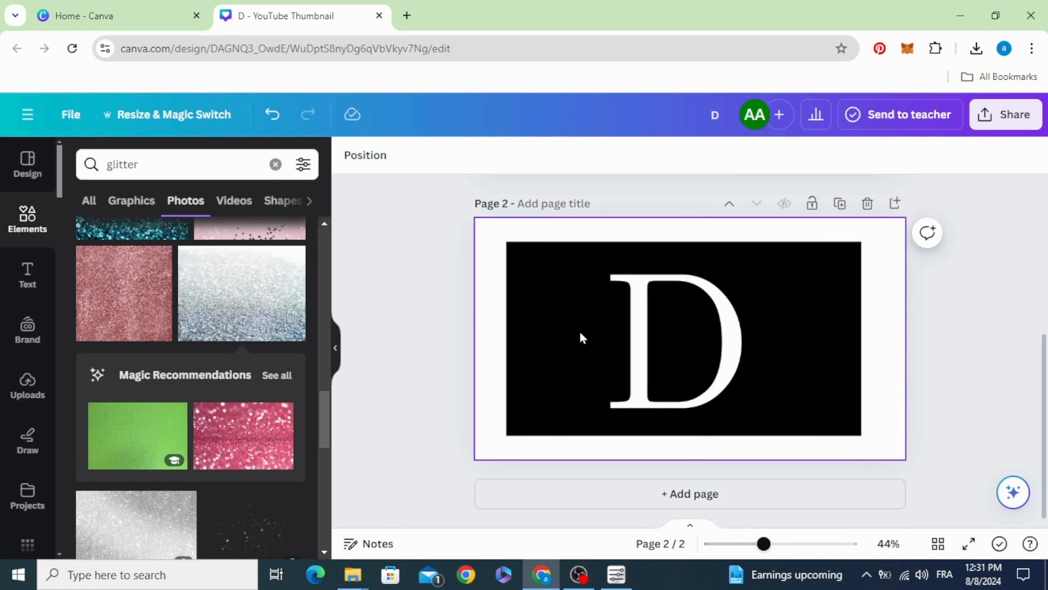
# Remove the background of the solid D image on page 2 with BG Remover
pyautogui.click(521, 291)
pyautogui.click(365, 166)
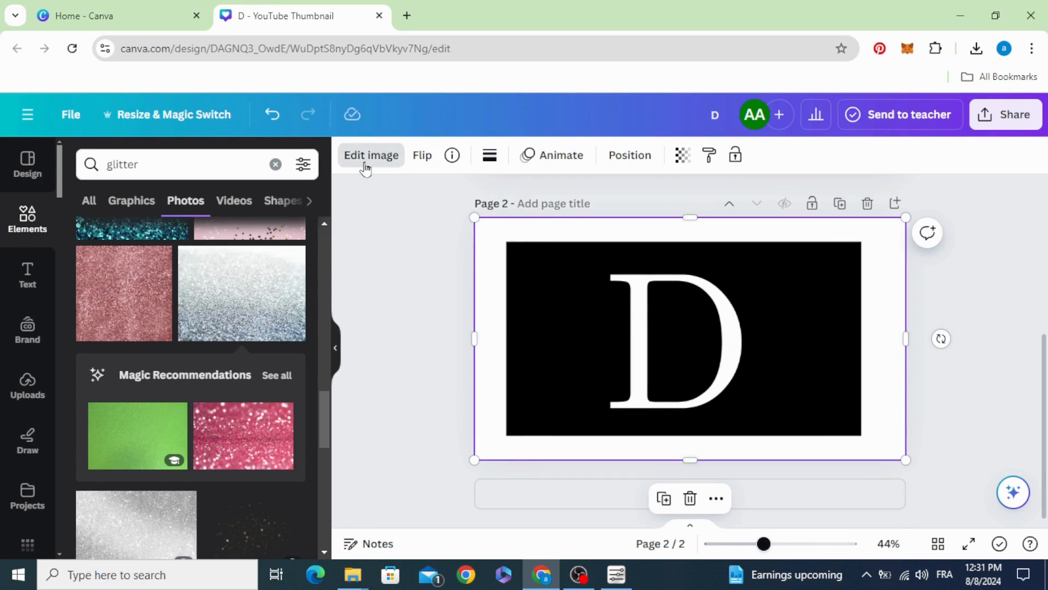
pyautogui.click(105, 267)
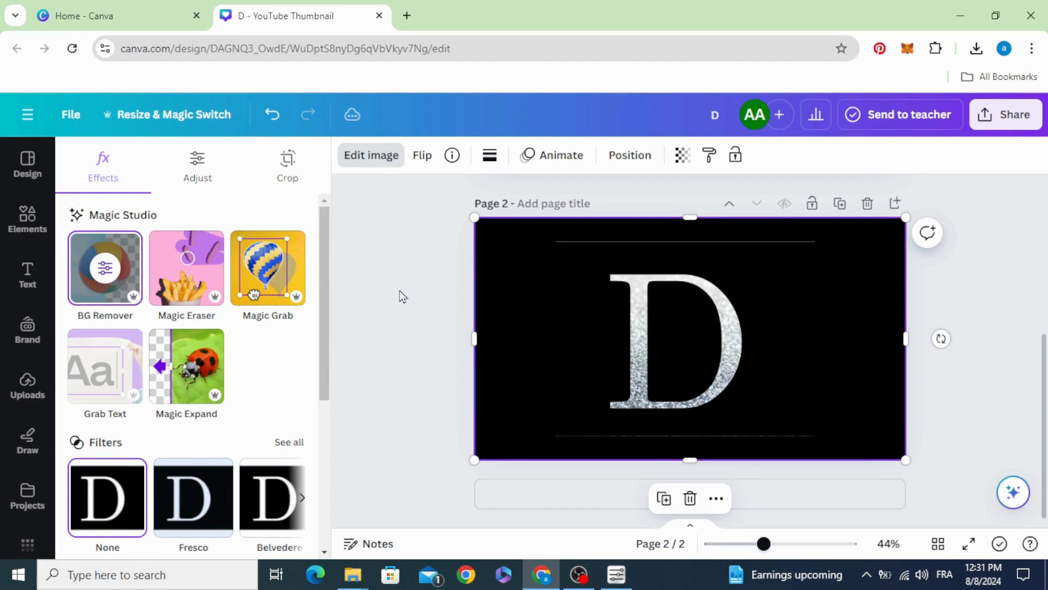
pyautogui.click(402, 296)
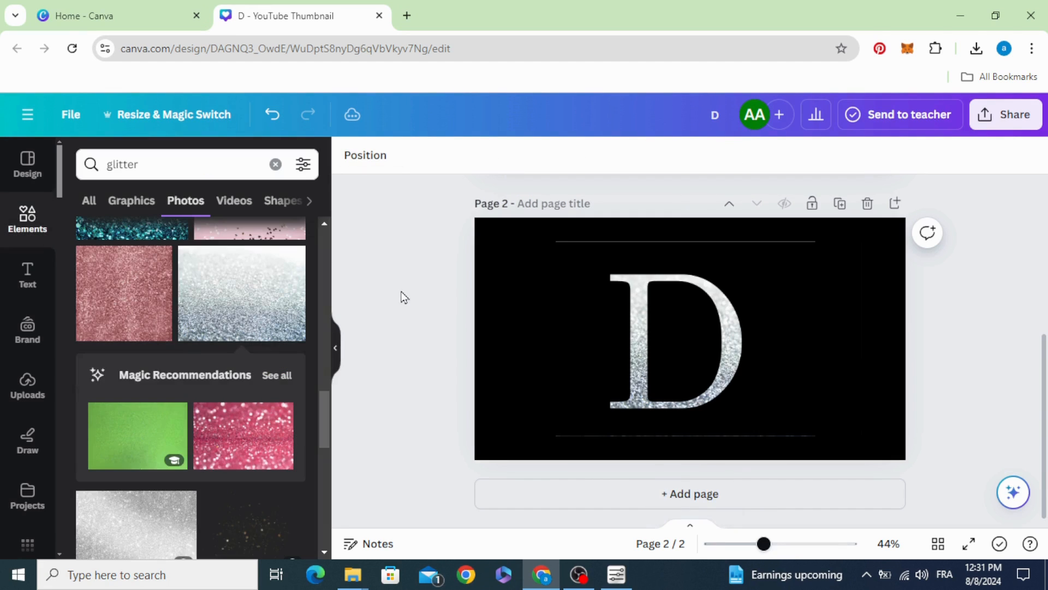
# Add a third page, place the uploaded outlined D image on it and enlarge it to fill the page
pyautogui.click(663, 494)
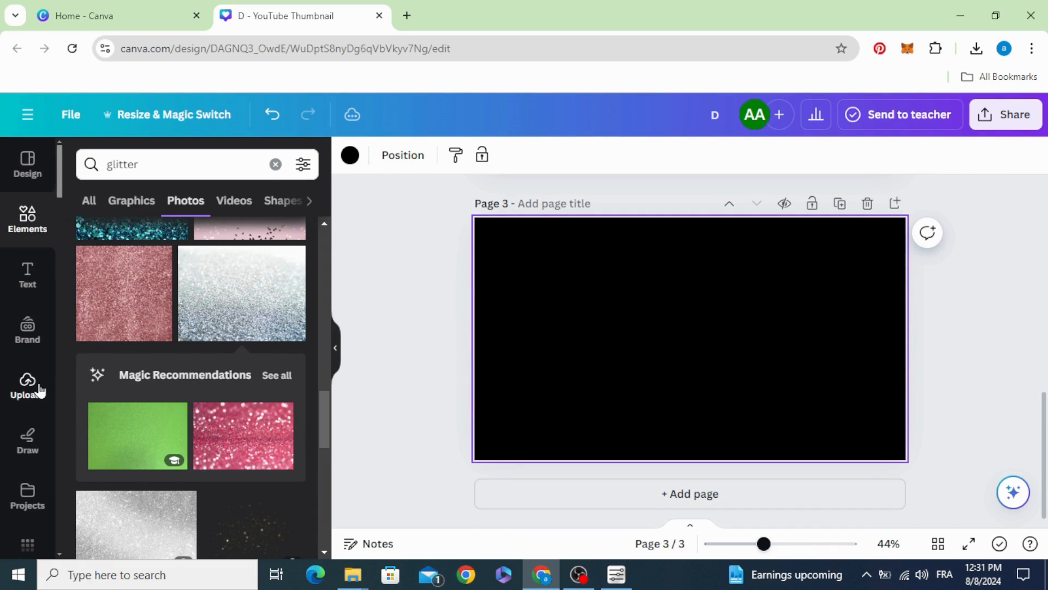
pyautogui.click(27, 385)
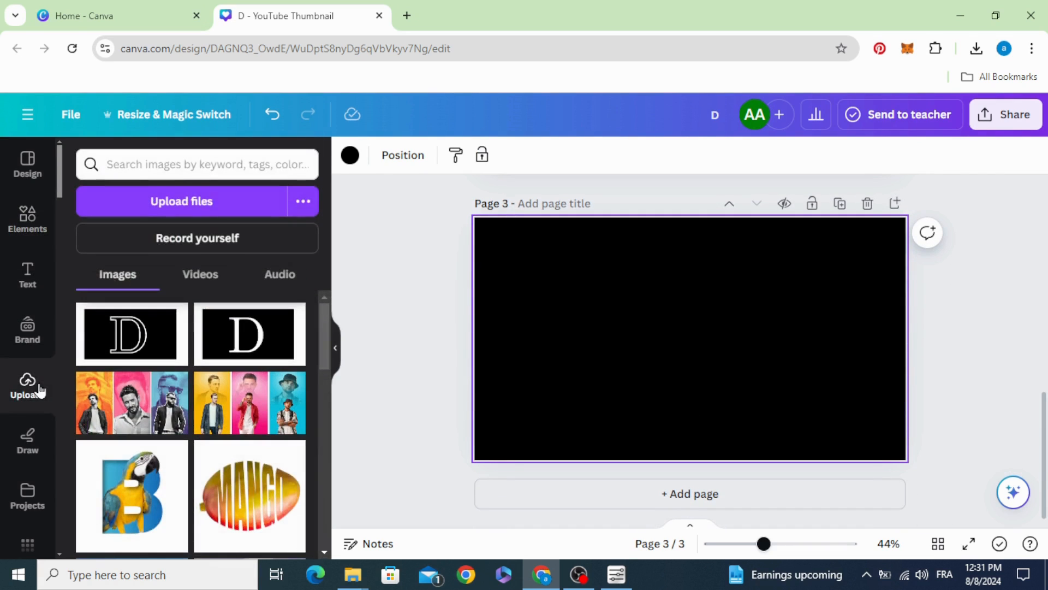
pyautogui.click(136, 342)
pyautogui.moveTo(619, 370); pyautogui.dragTo(566, 337)
pyautogui.moveTo(802, 401); pyautogui.dragTo(906, 459)
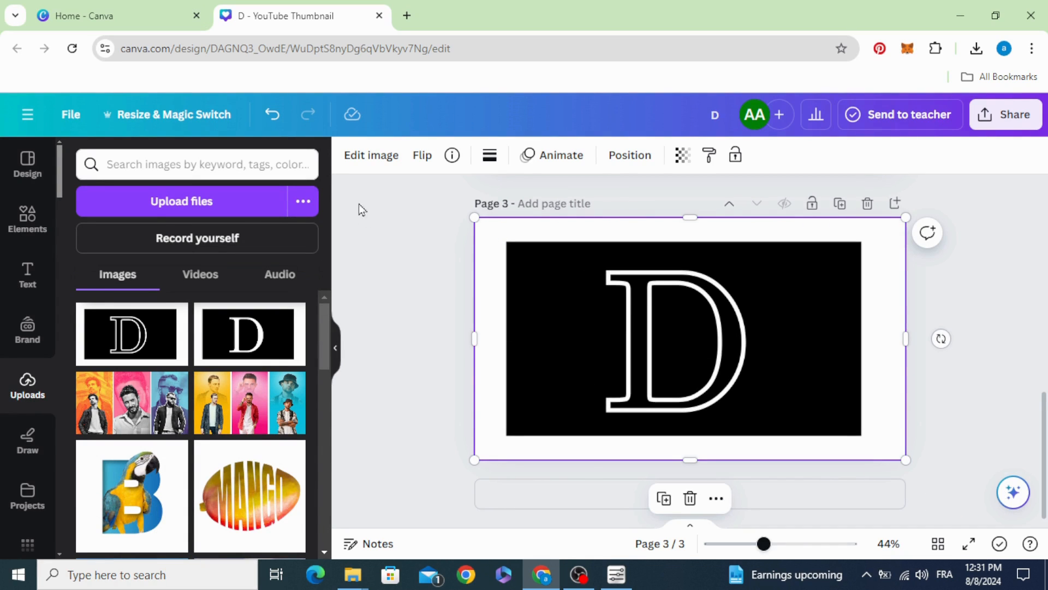
# Search the elements library for "GOLD" and add the crinkled gold foil photo to page 3
pyautogui.click(30, 218)
pyautogui.doubleClick(171, 161)
pyautogui.write('GOL')
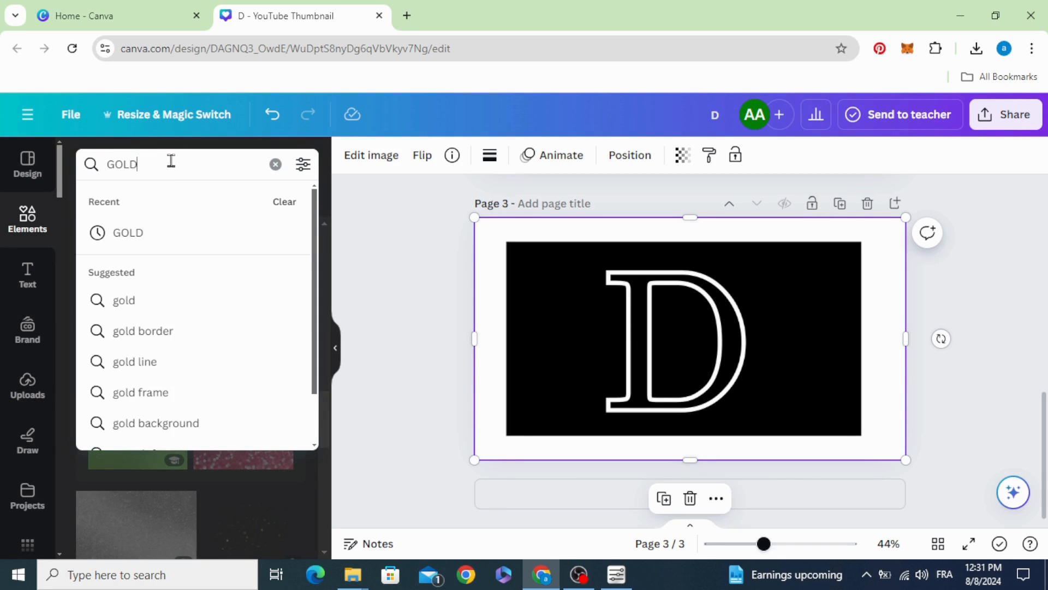
pyautogui.write('D')
pyautogui.press('Return')
pyautogui.scroll(-5, 229, 326)
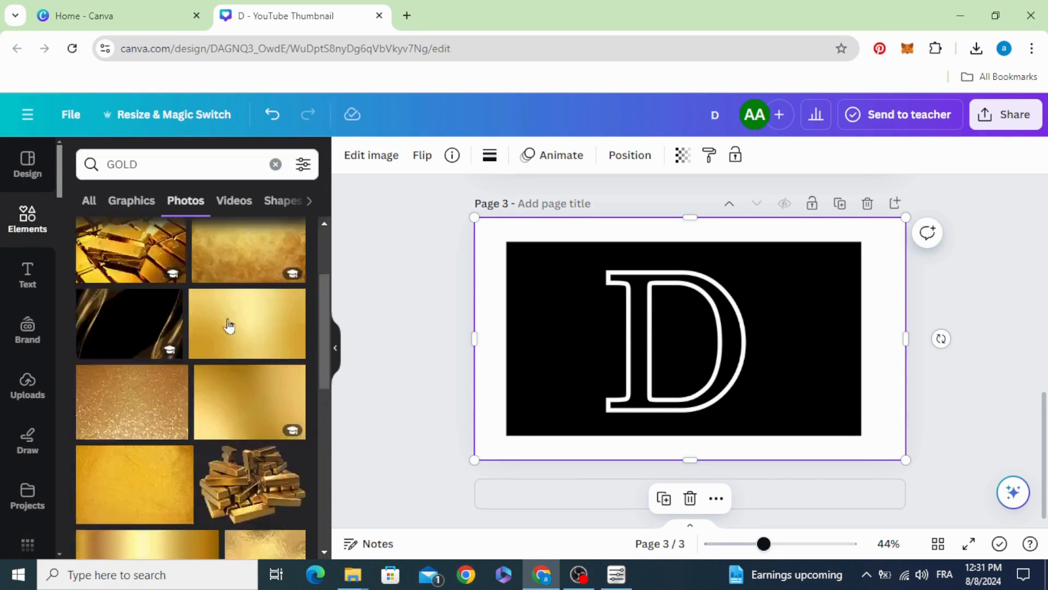
pyautogui.click(251, 388)
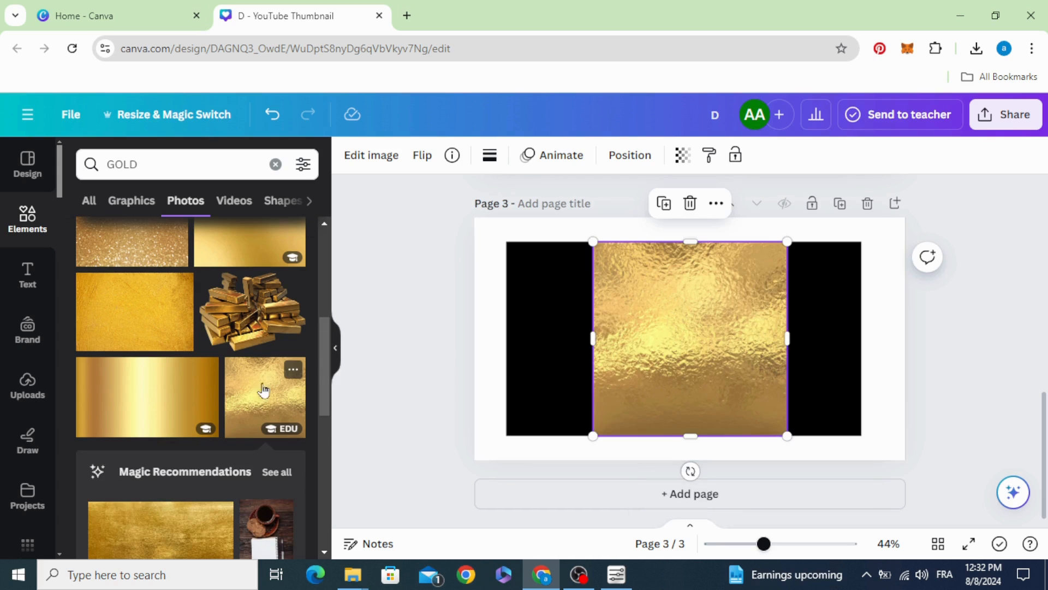
# Send the gold foil photo backward behind the outlined D image on page 3
pyautogui.rightClick(658, 309)
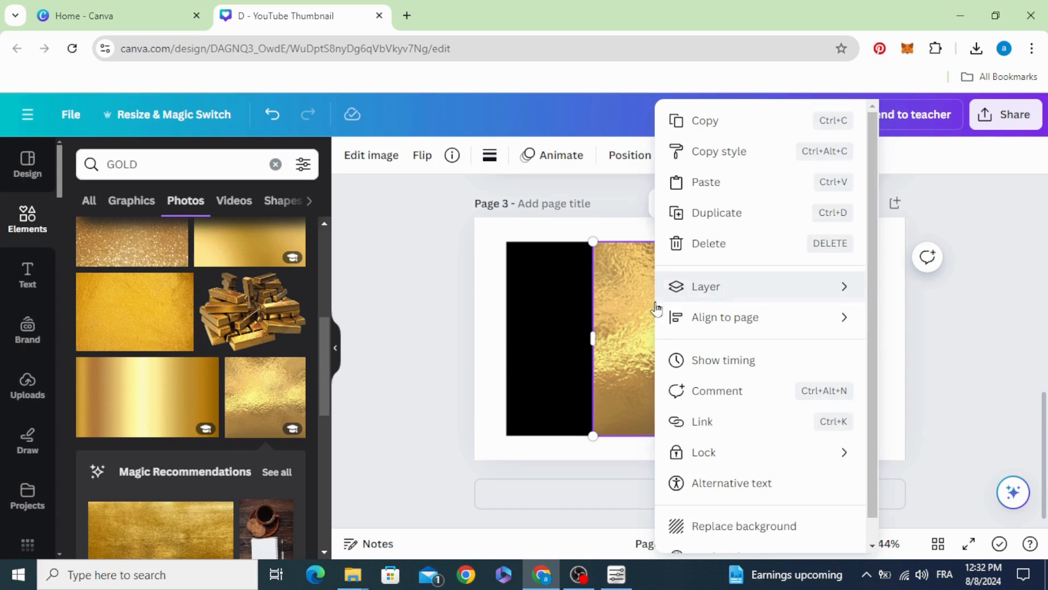
pyautogui.moveTo(725, 299)
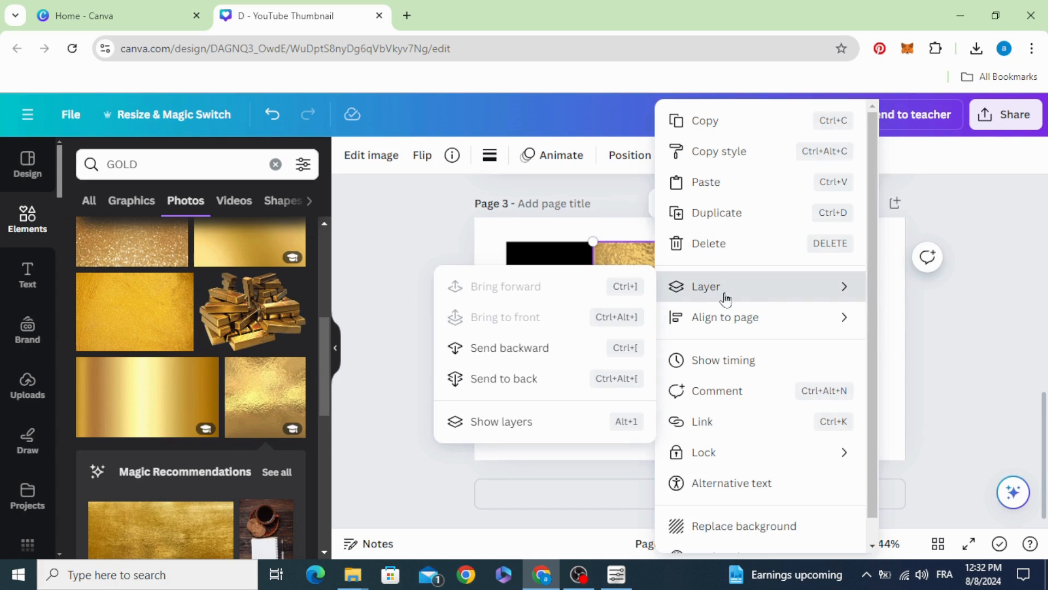
pyautogui.click(556, 360)
pyautogui.click(437, 340)
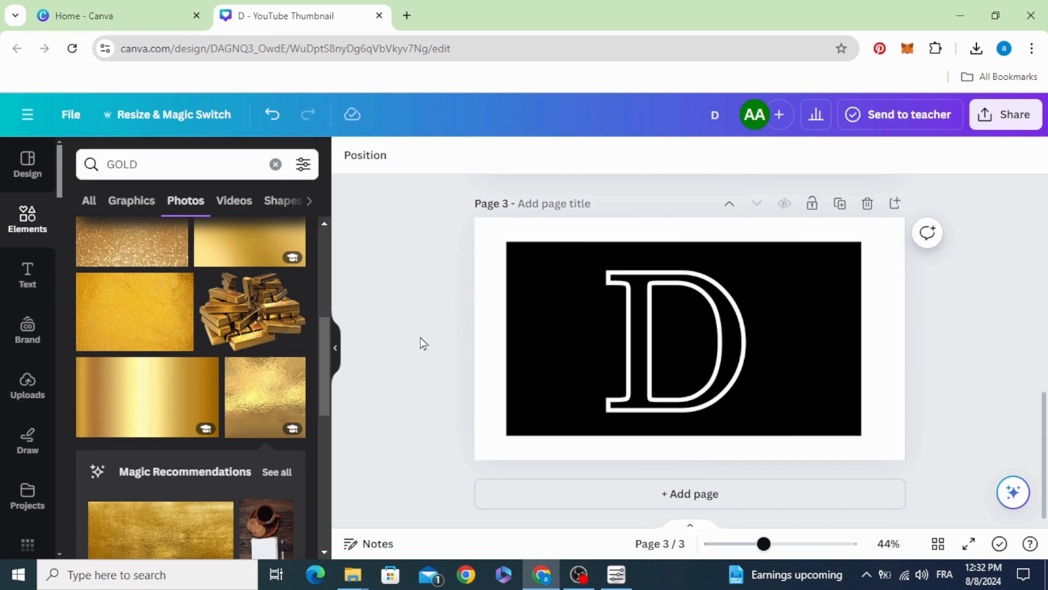
# Remove the background of the outlined D image on page 3 with BG Remover
pyautogui.click(505, 326)
pyautogui.click(385, 157)
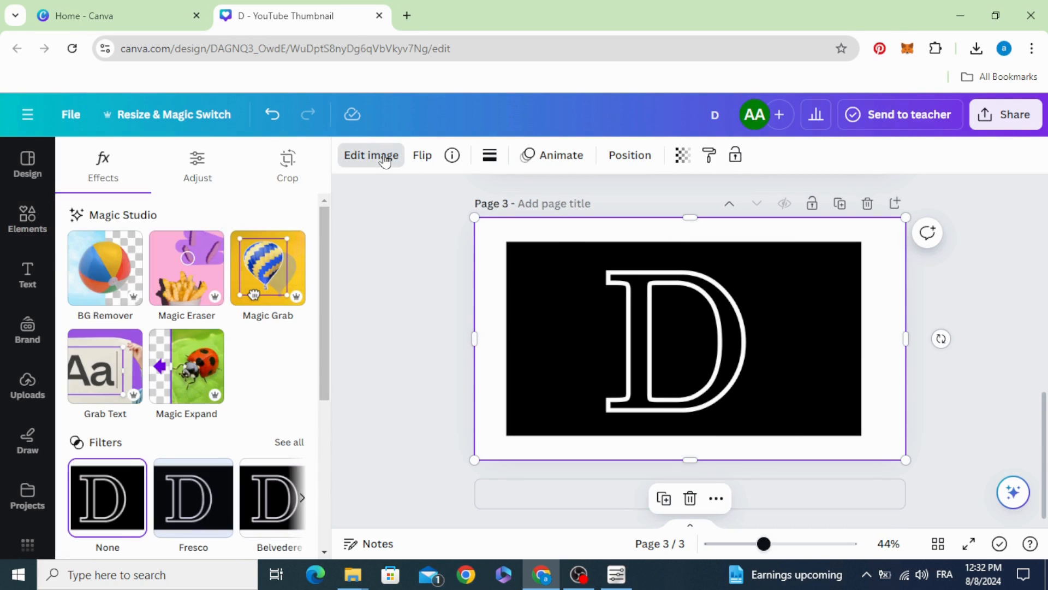
pyautogui.click(98, 272)
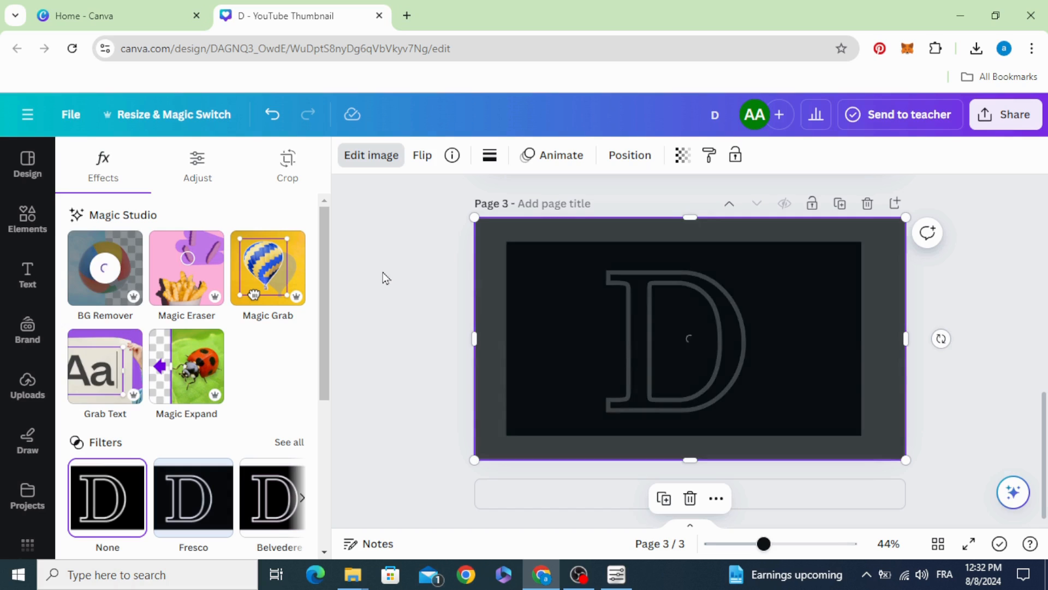
pyautogui.click(404, 287)
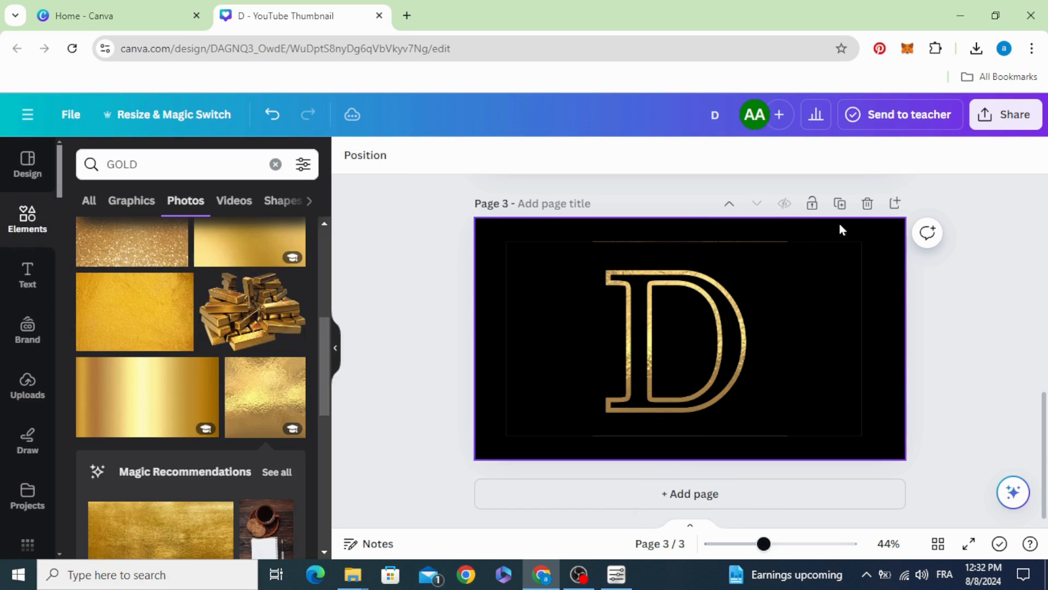
# Download only page 3 as a PNG at an increased size
pyautogui.click(1026, 123)
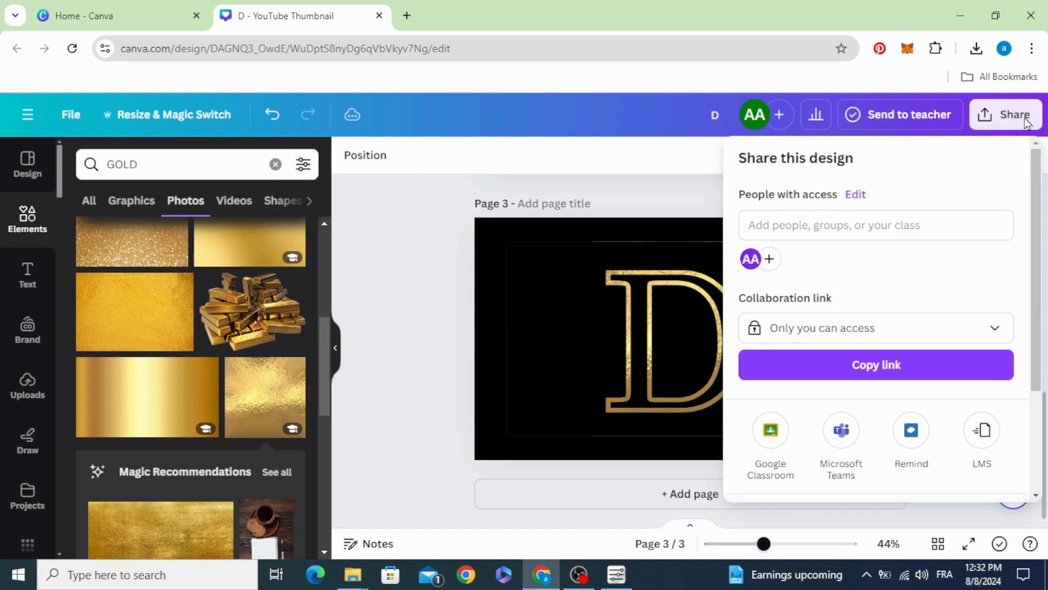
pyautogui.scroll(-3, 976, 377)
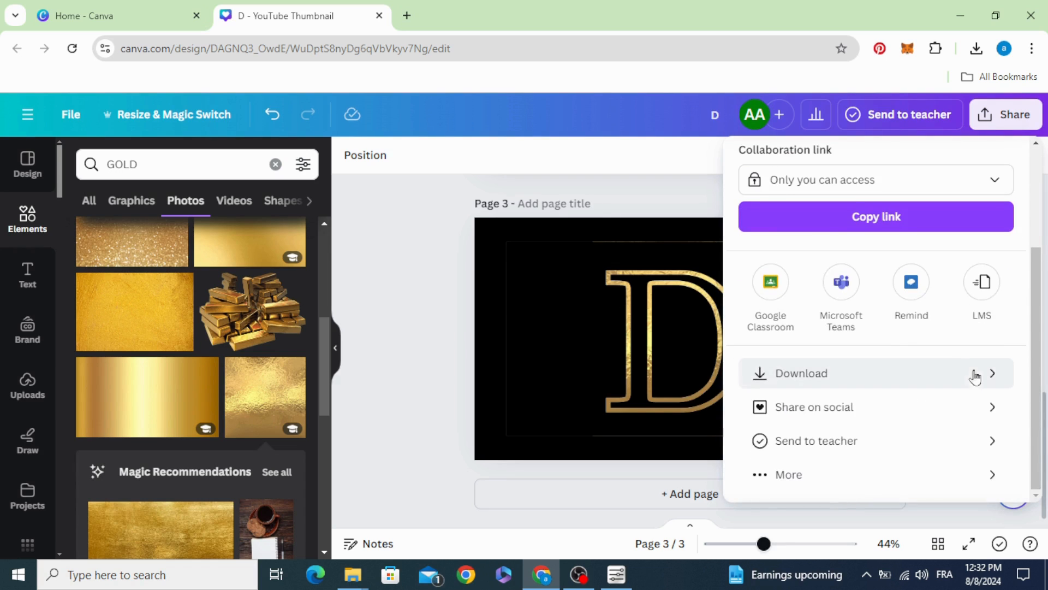
pyautogui.click(959, 370)
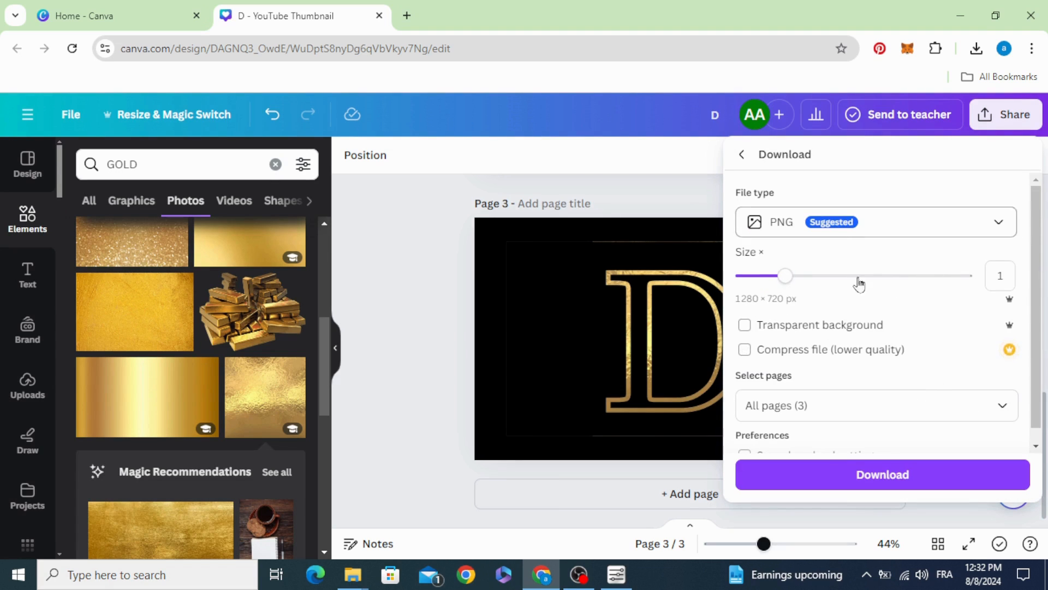
pyautogui.moveTo(797, 282); pyautogui.dragTo(837, 282)
pyautogui.click(891, 405)
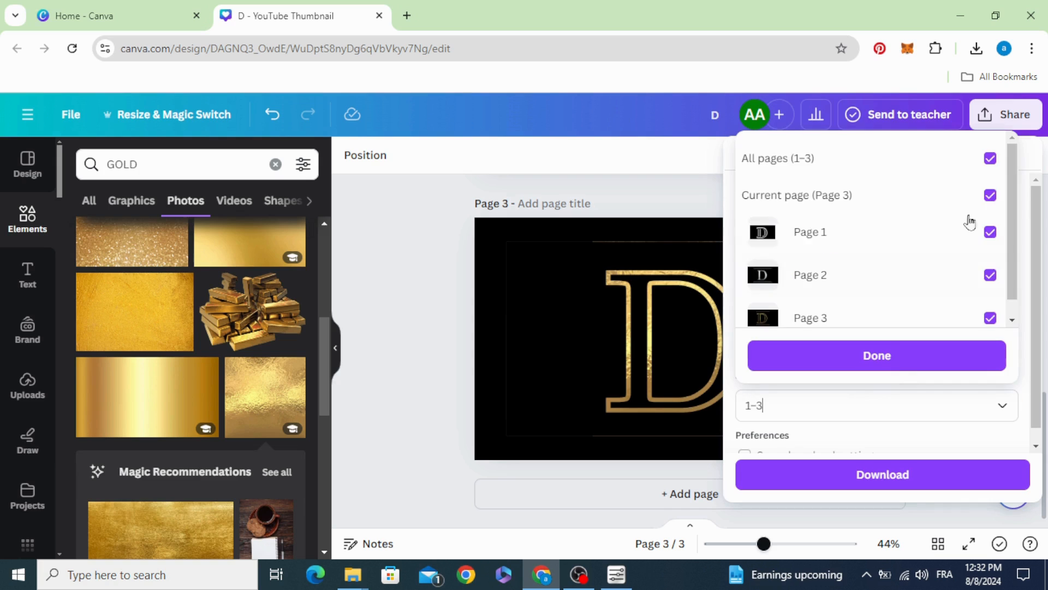
pyautogui.click(991, 159)
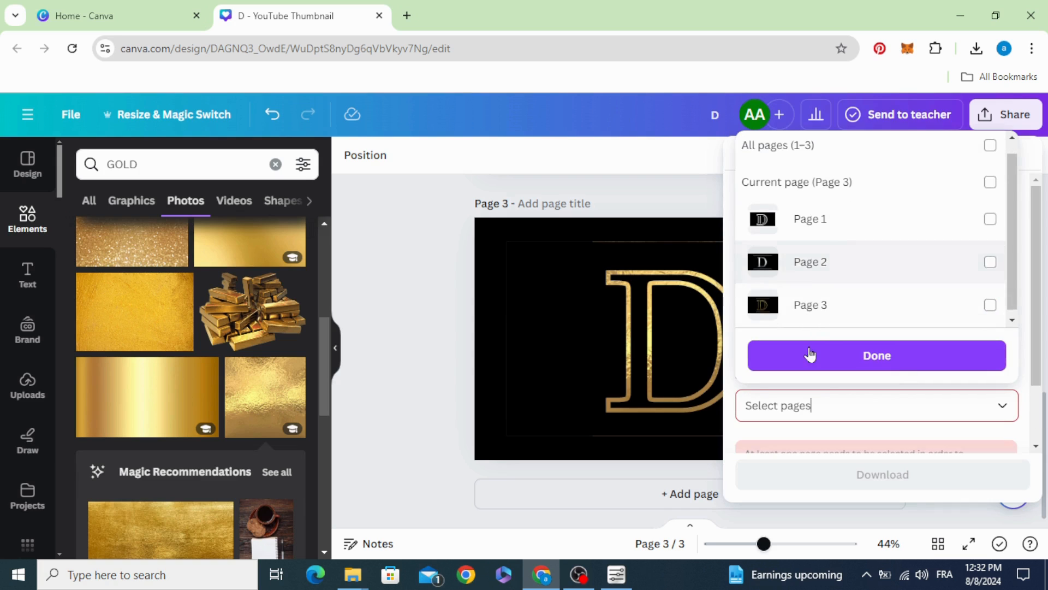
pyautogui.click(989, 300)
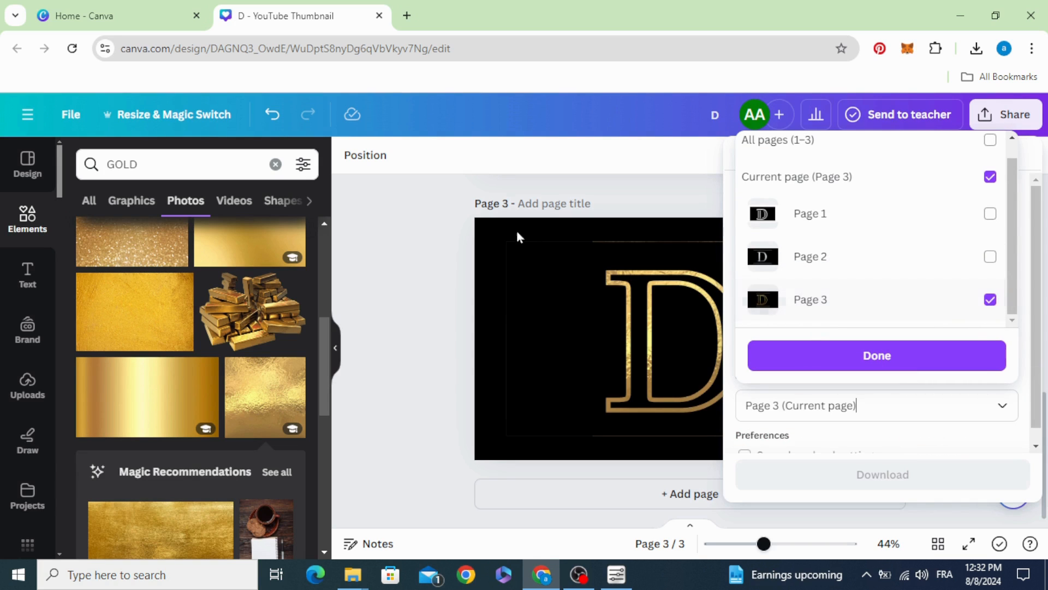
pyautogui.click(877, 355)
pyautogui.click(891, 473)
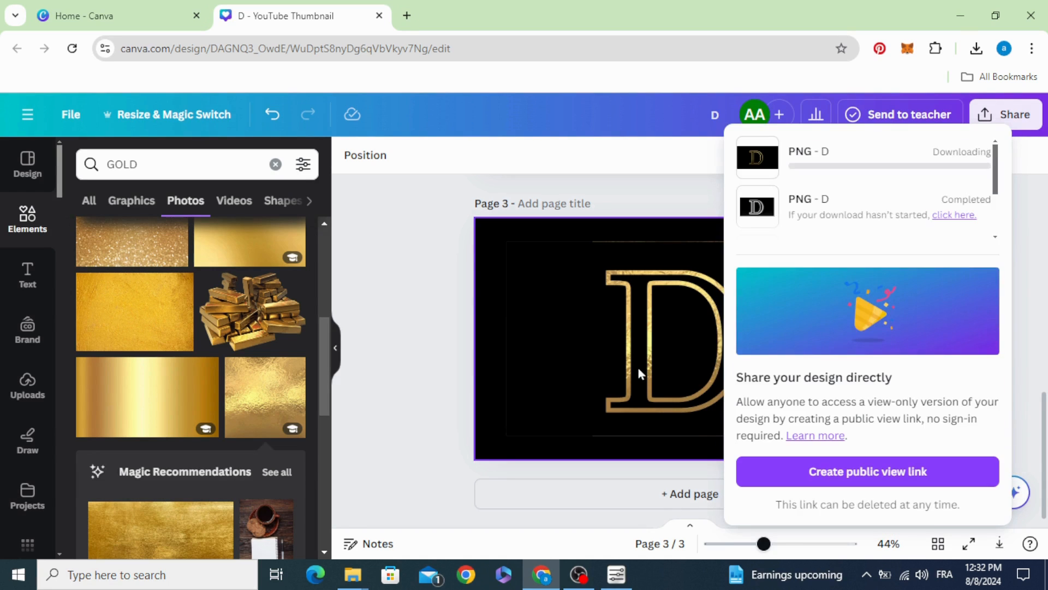
pyautogui.click(443, 354)
# Upload the newly downloaded D (14).png from the recent downloads into the design's uploads
pyautogui.click(977, 52)
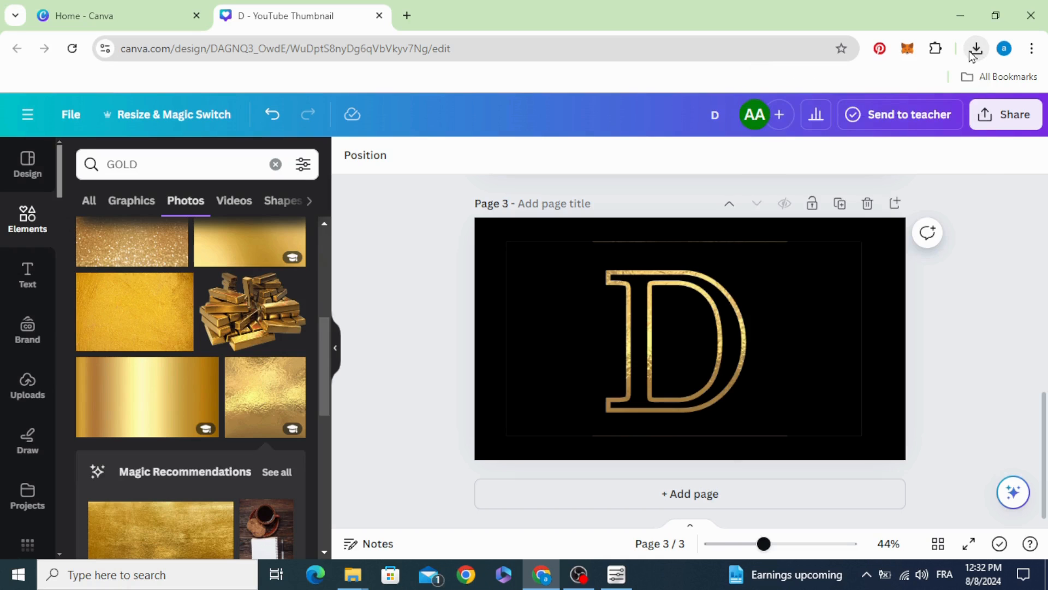
pyautogui.click(974, 52)
pyautogui.moveTo(870, 112); pyautogui.dragTo(327, 382)
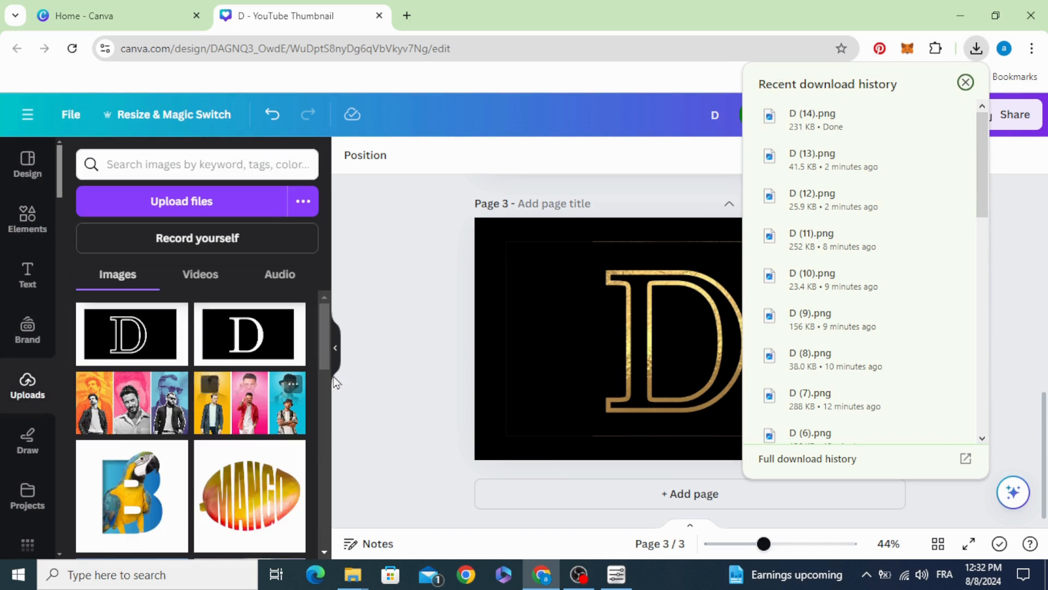
pyautogui.click(428, 375)
# Place the uploaded gold outlined D image on page 2 at full-page size and remove its background
pyautogui.scroll(5, 431, 374)
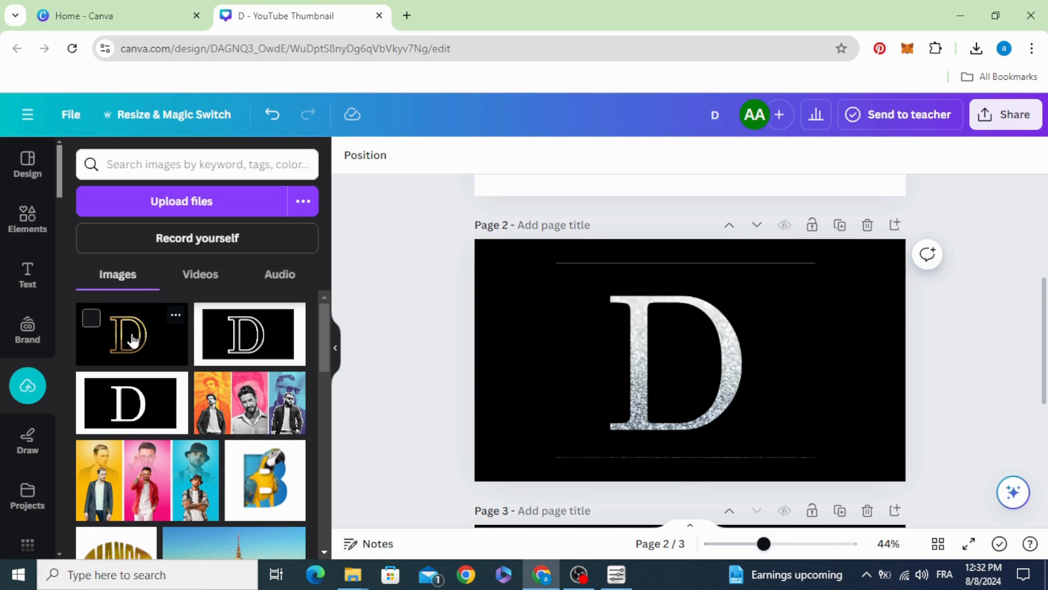
pyautogui.click(132, 340)
pyautogui.moveTo(608, 341); pyautogui.dragTo(553, 310)
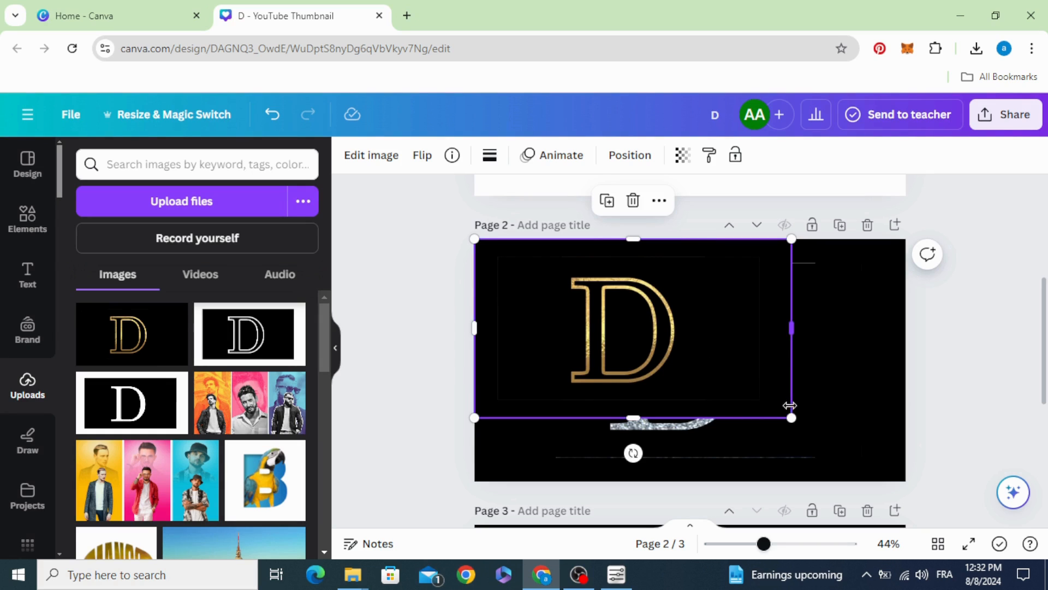
pyautogui.moveTo(804, 432); pyautogui.dragTo(907, 484)
pyautogui.click(367, 158)
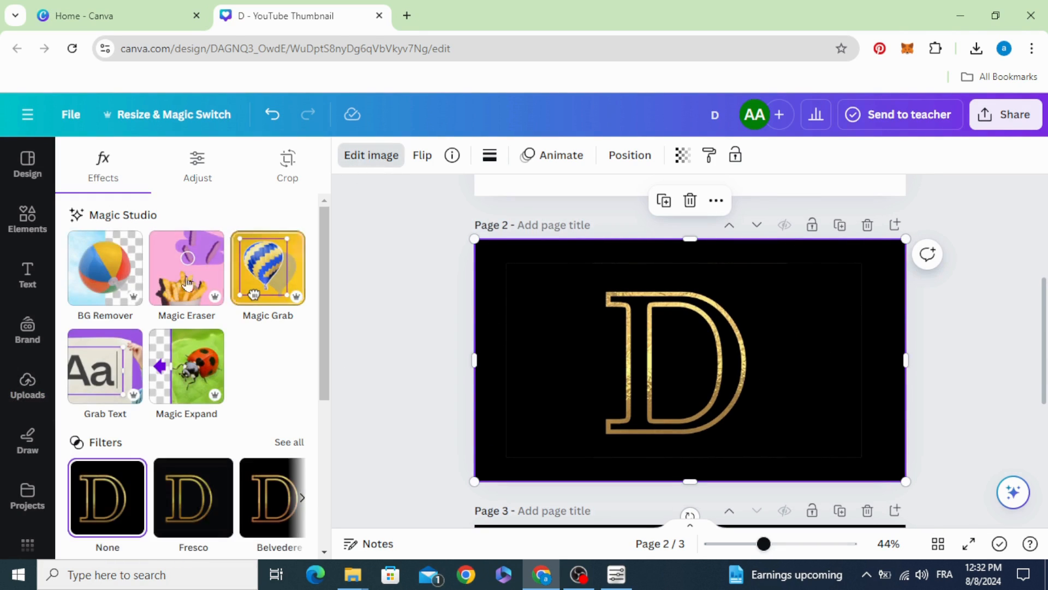
pyautogui.click(121, 272)
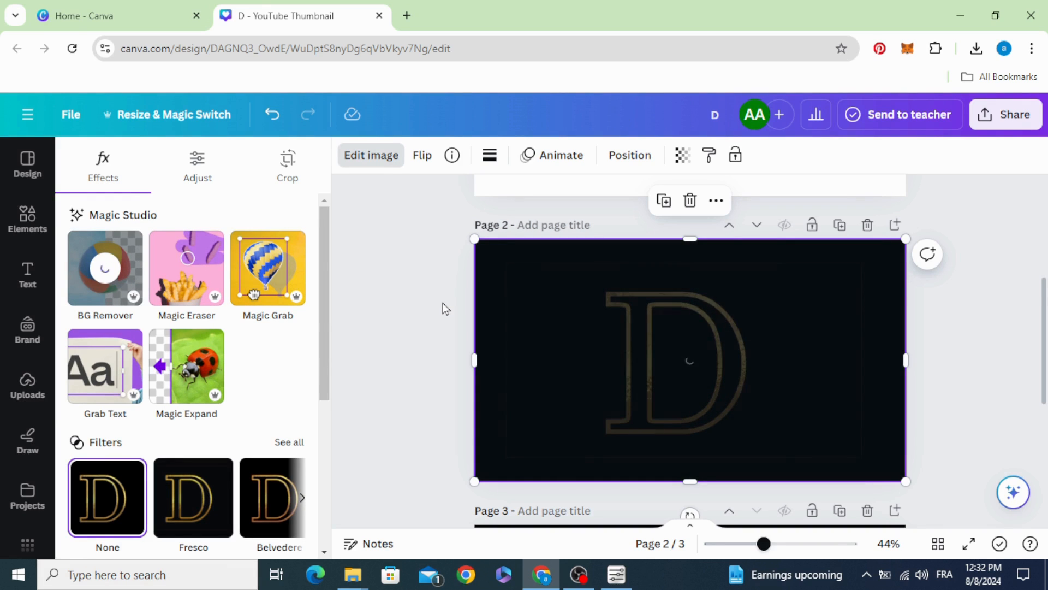
# Download only page 2, the silver glitter D with the gold outline, as a PNG
pyautogui.click(1027, 125)
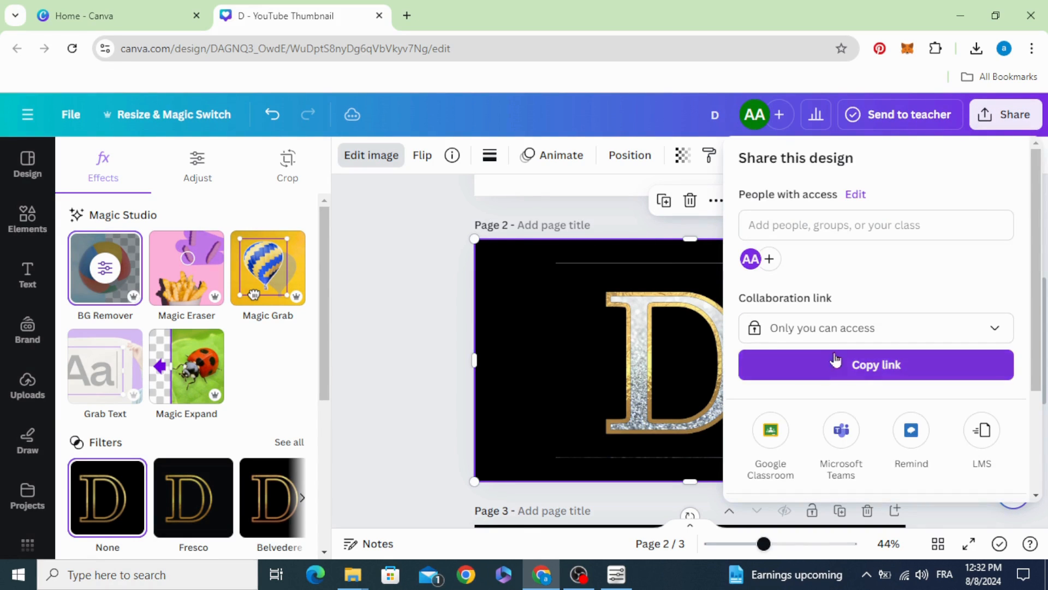
pyautogui.scroll(-3, 858, 376)
pyautogui.click(910, 370)
pyautogui.click(910, 405)
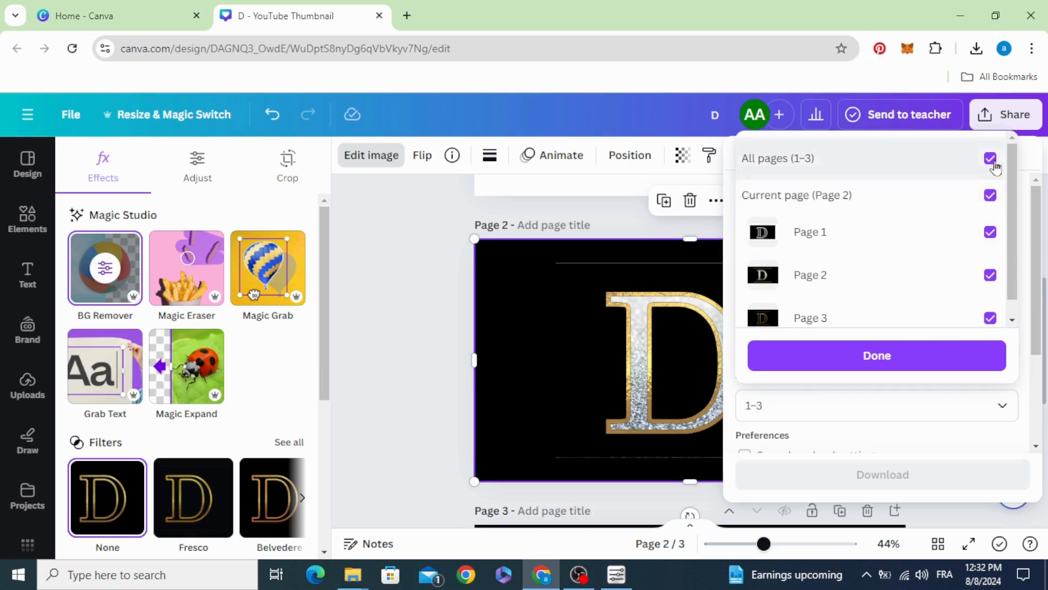
pyautogui.click(990, 158)
pyautogui.click(990, 276)
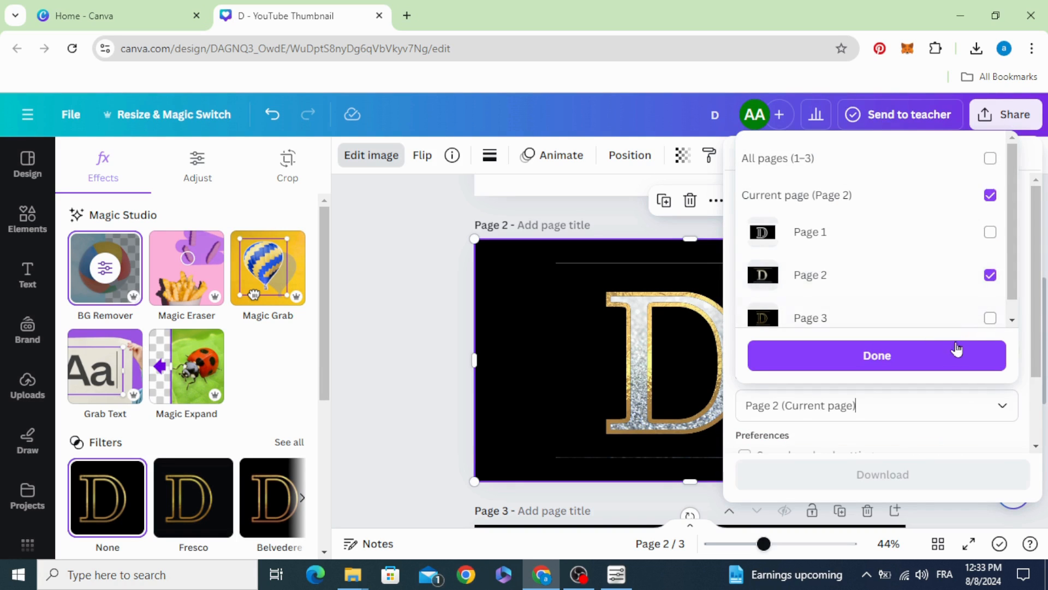
pyautogui.click(957, 355)
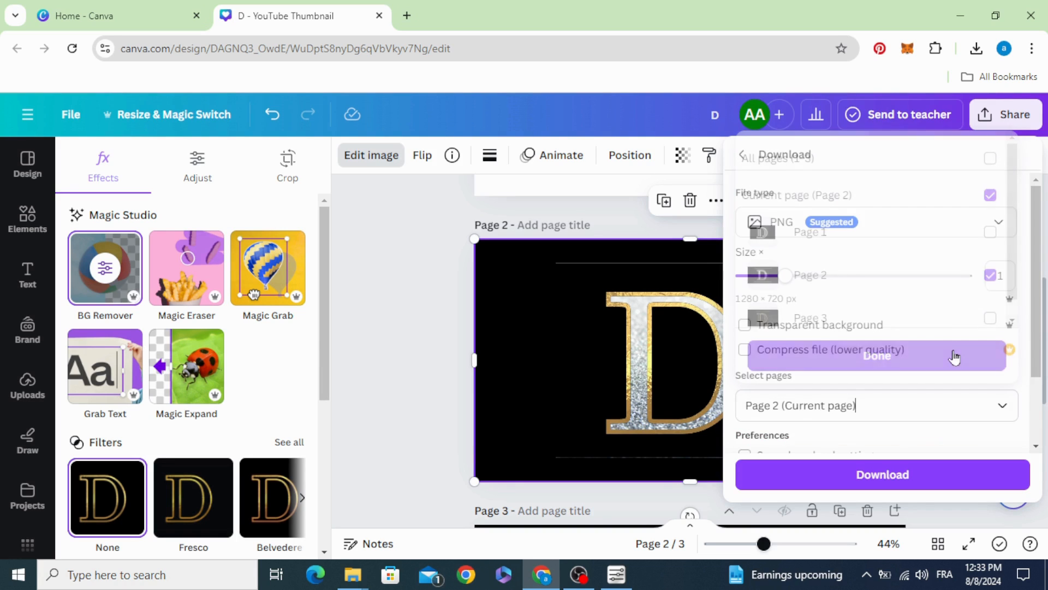
pyautogui.click(926, 475)
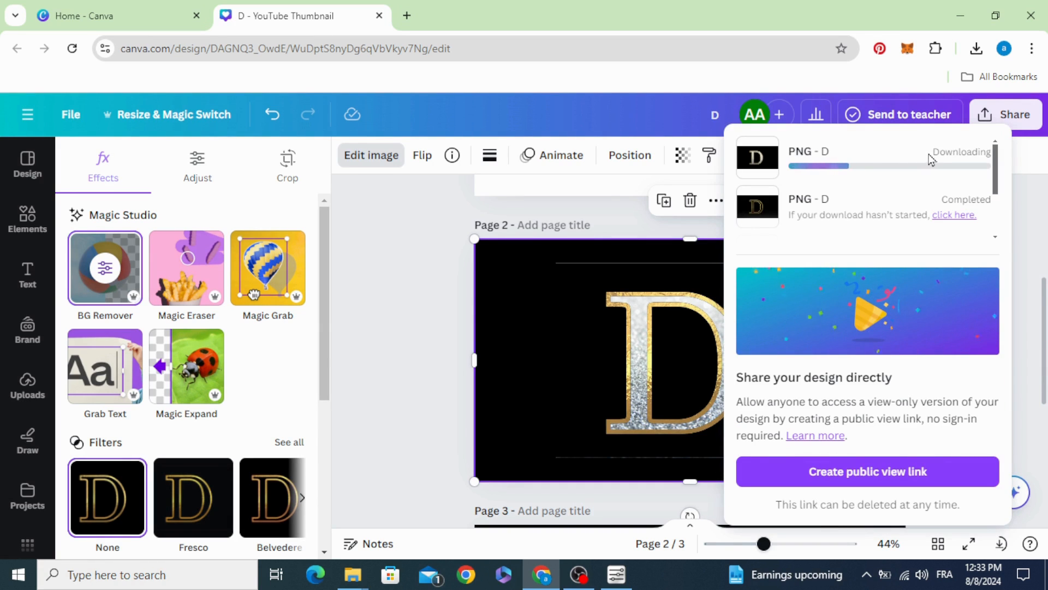
# Upload the newly downloaded silver and gold D image from the recent downloads into the design's uploads
pyautogui.click(977, 49)
pyautogui.moveTo(885, 131); pyautogui.dragTo(170, 412)
pyautogui.click(386, 368)
# Add page 4 and place the uploaded silver and gold D image on it at full-page size
pyautogui.scroll(-5, 423, 358)
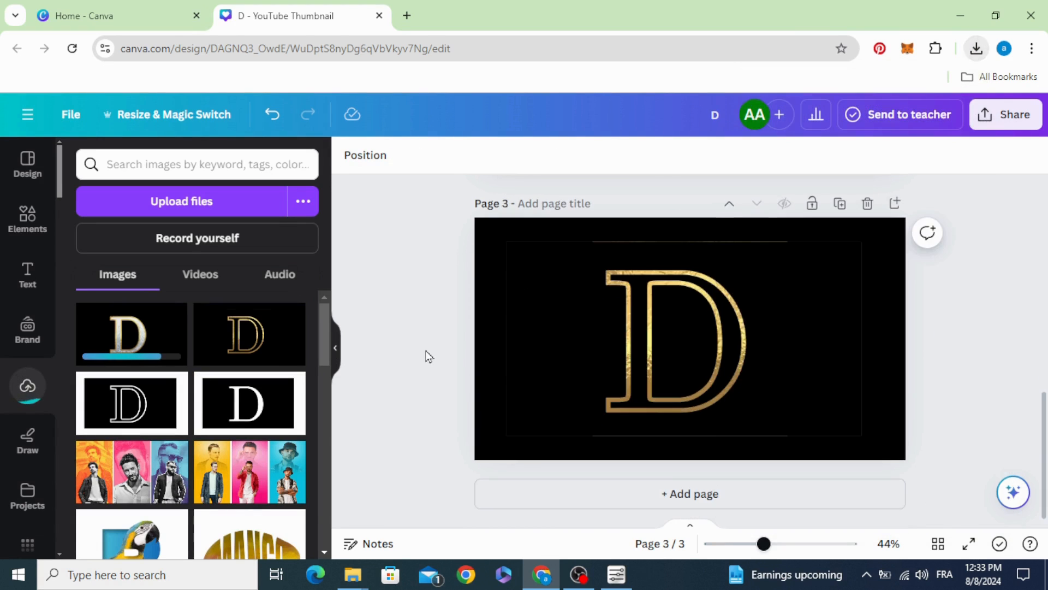
pyautogui.click(728, 493)
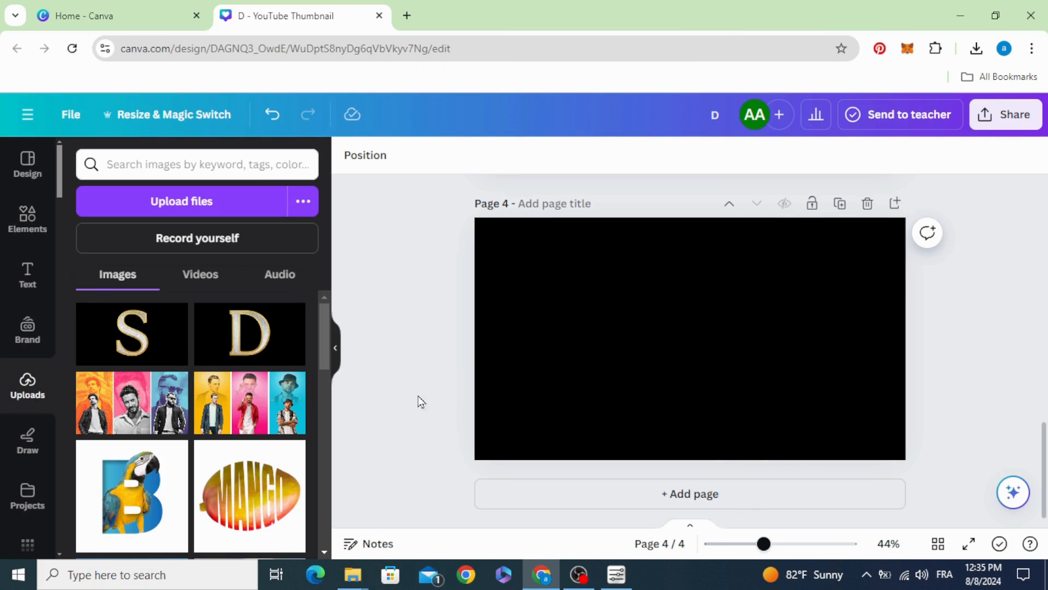
pyautogui.click(227, 352)
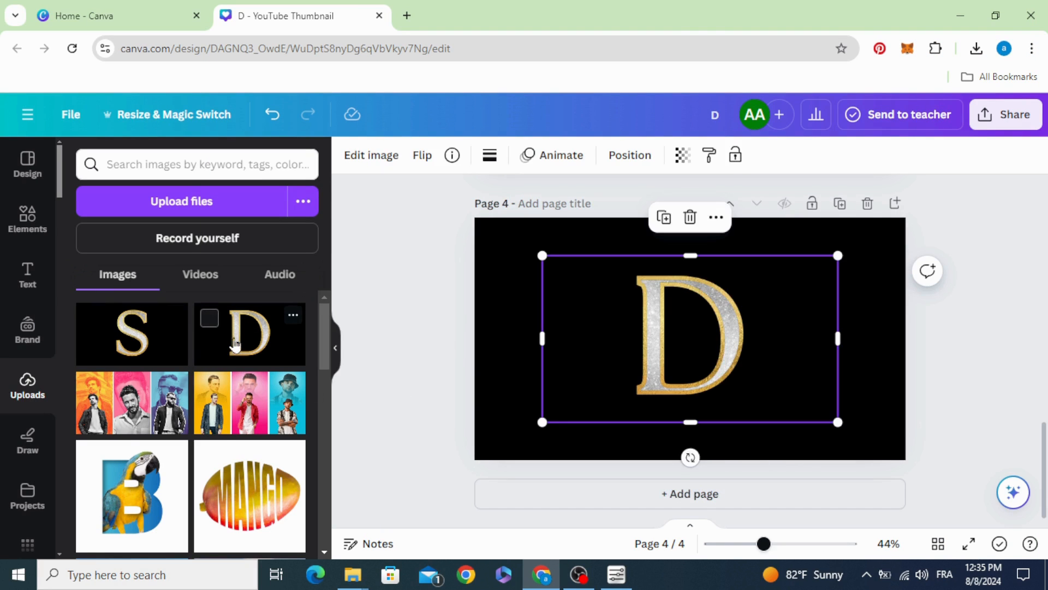
pyautogui.moveTo(712, 369); pyautogui.dragTo(645, 332)
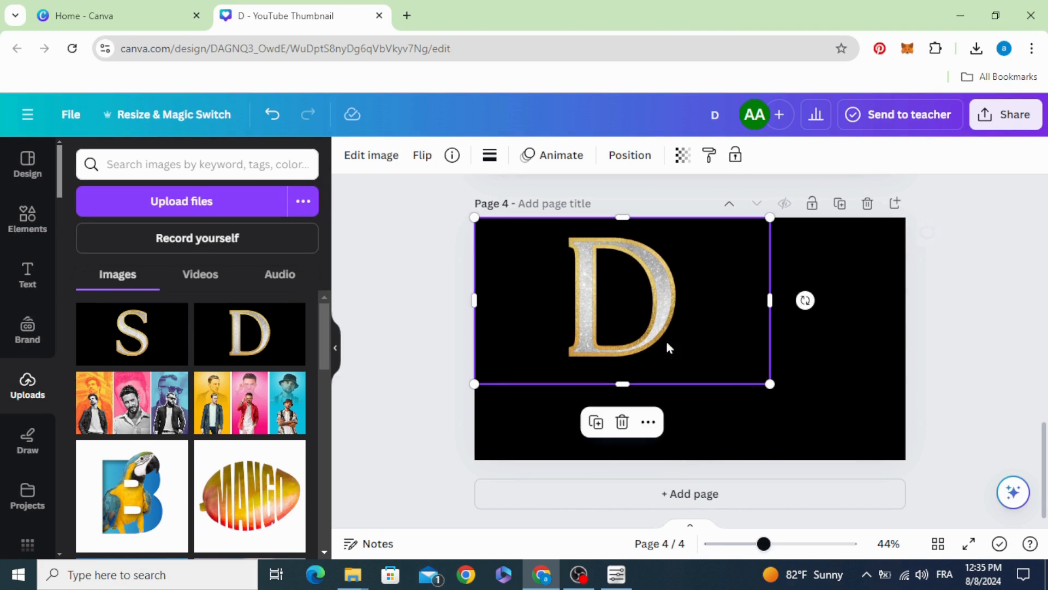
pyautogui.moveTo(768, 385); pyautogui.dragTo(906, 460)
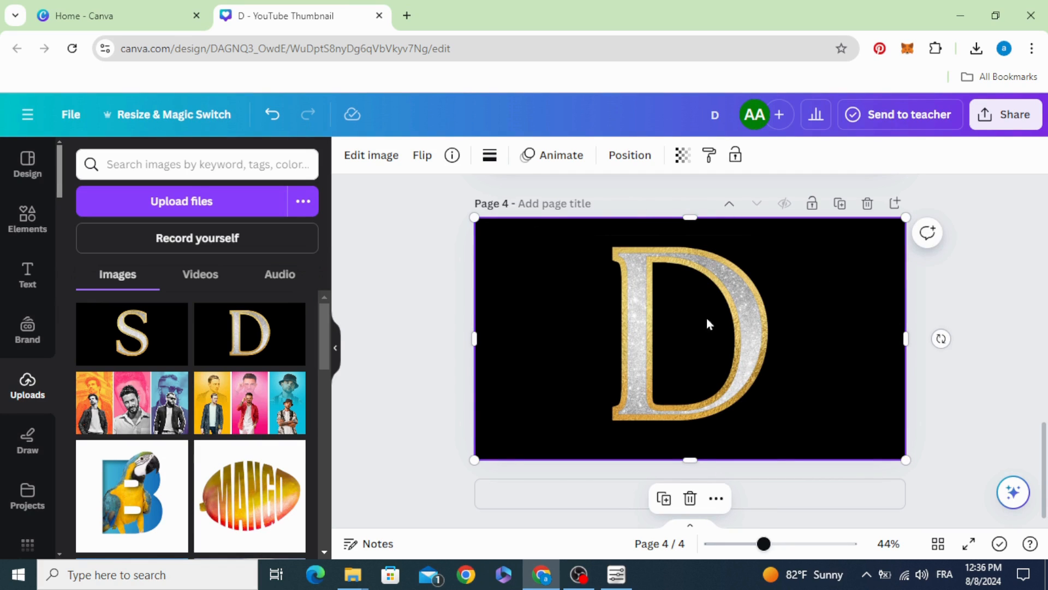
# Crop the empty black sides of the D image on page 4 and shift the letter slightly left of the page's centre
pyautogui.moveTo(906, 341); pyautogui.dragTo(859, 346)
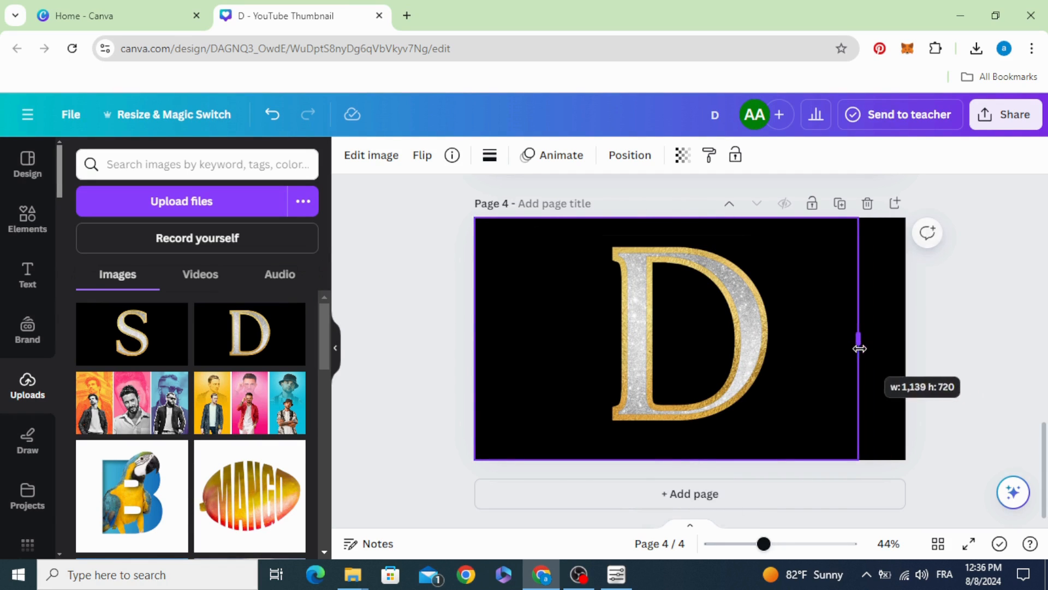
pyautogui.moveTo(474, 344); pyautogui.dragTo(535, 356)
pyautogui.moveTo(775, 356); pyautogui.dragTo(738, 362)
# Place the glitter S image on page 4 at full-page height with its empty sides cropped, overlapping the right part of the D
pyautogui.moveTo(149, 355); pyautogui.dragTo(588, 297)
pyautogui.moveTo(769, 382); pyautogui.dragTo(906, 459)
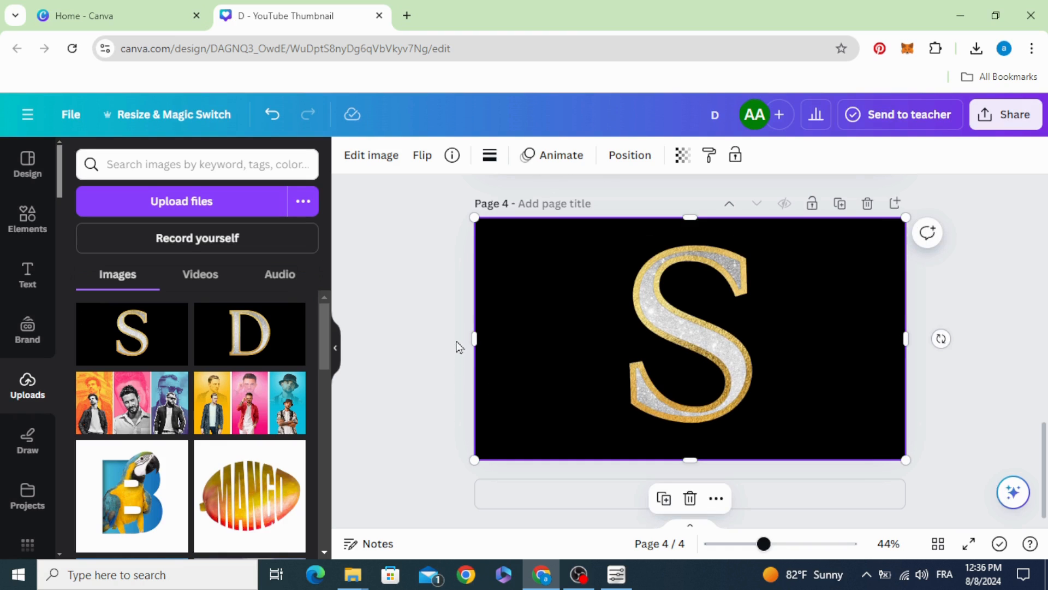
pyautogui.moveTo(485, 341); pyautogui.dragTo(563, 349)
pyautogui.moveTo(908, 342); pyautogui.dragTo(842, 344)
pyautogui.moveTo(679, 374); pyautogui.dragTo(720, 371)
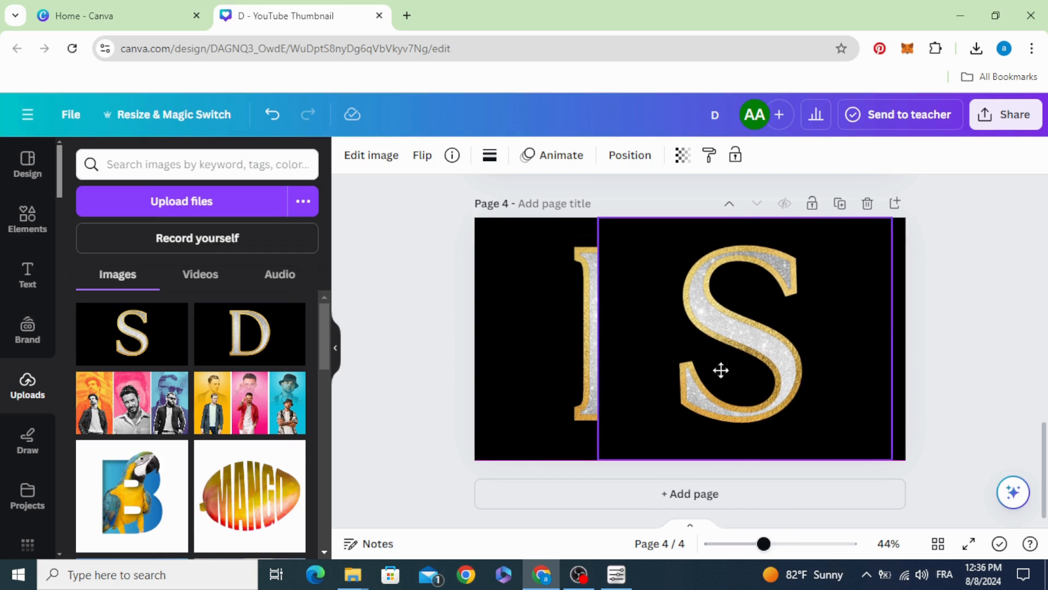
# Remove the backgrounds of the D and S images on page 4 with BG Remover
pyautogui.click(520, 291)
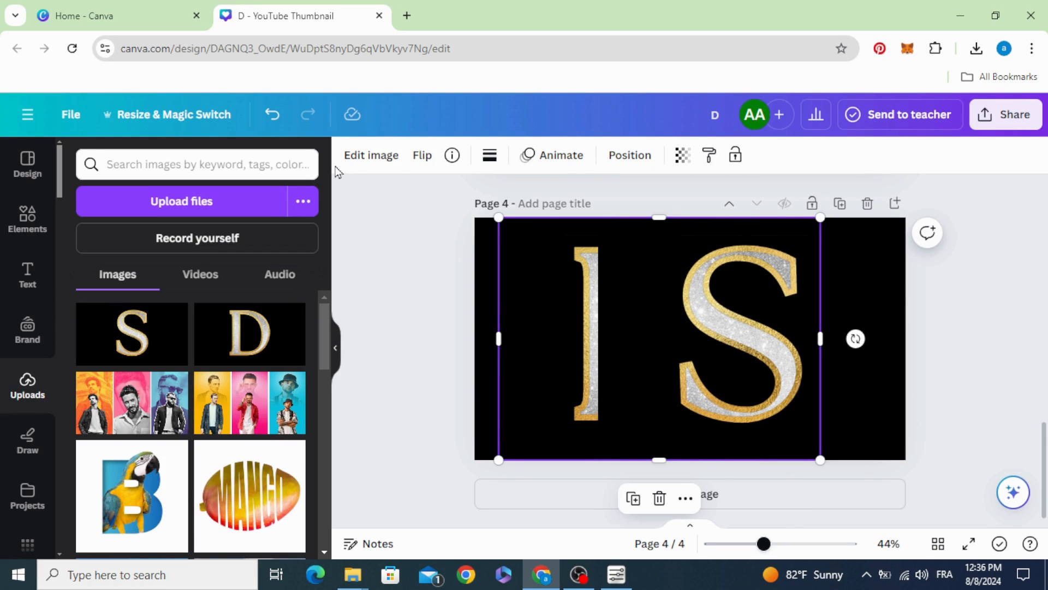
pyautogui.click(352, 163)
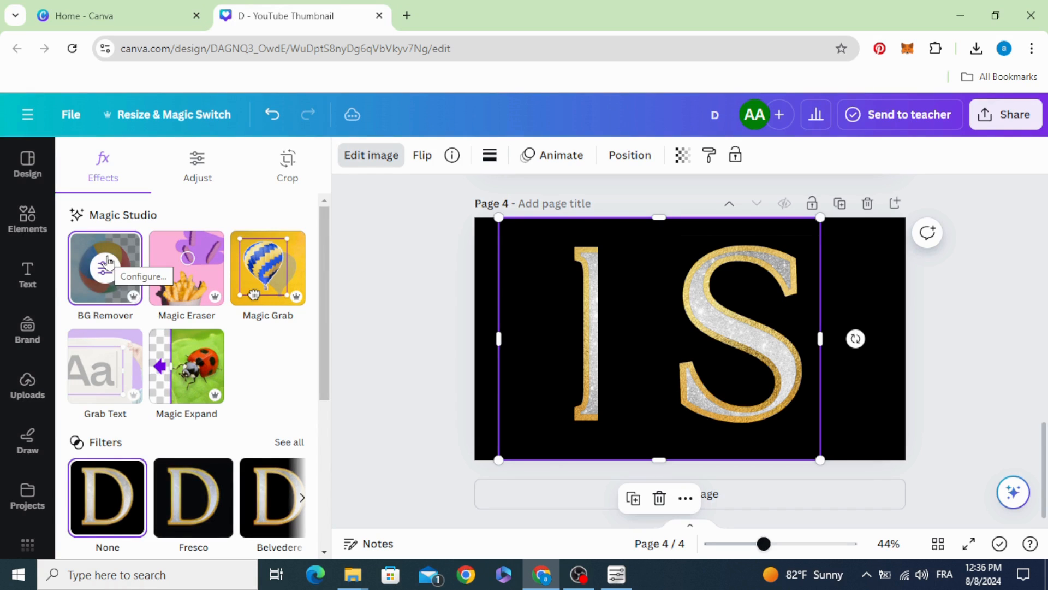
pyautogui.click(699, 306)
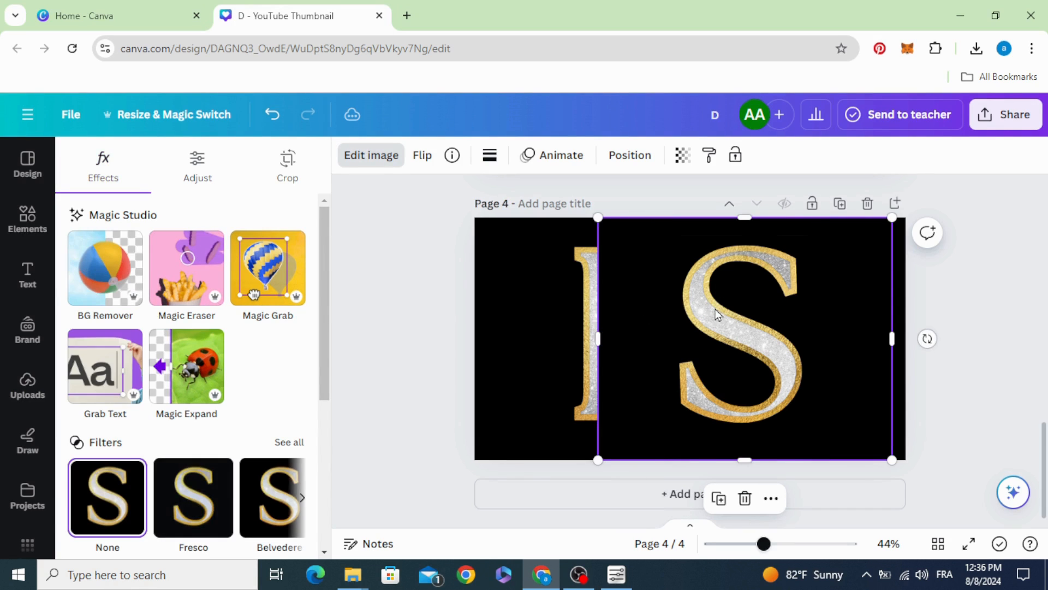
pyautogui.click(105, 268)
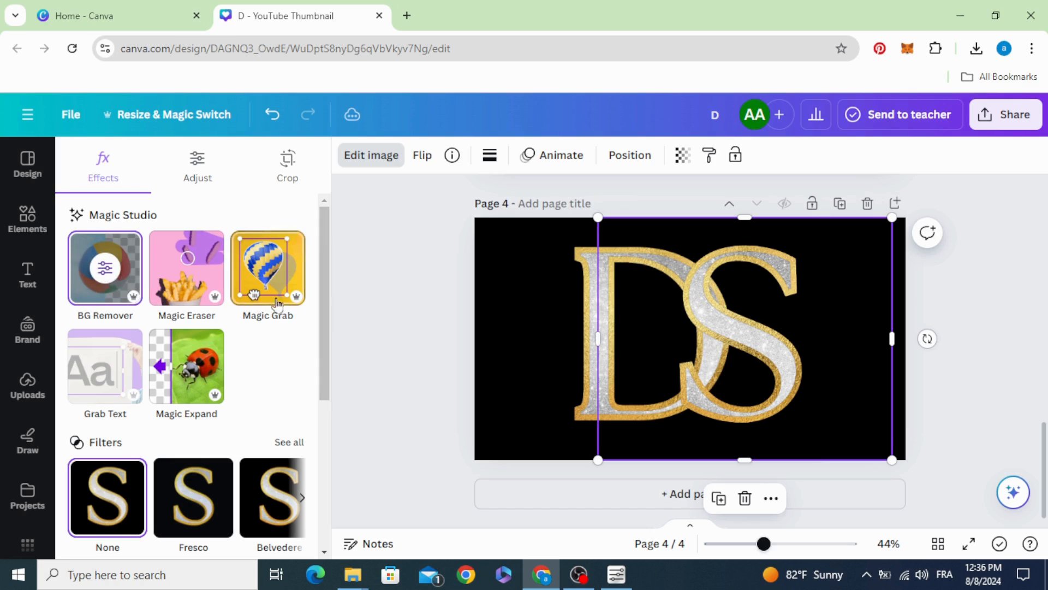
# Move the S left so it overlaps the bowl of the D, and send it backward behind the D
pyautogui.moveTo(708, 336); pyautogui.dragTo(697, 355)
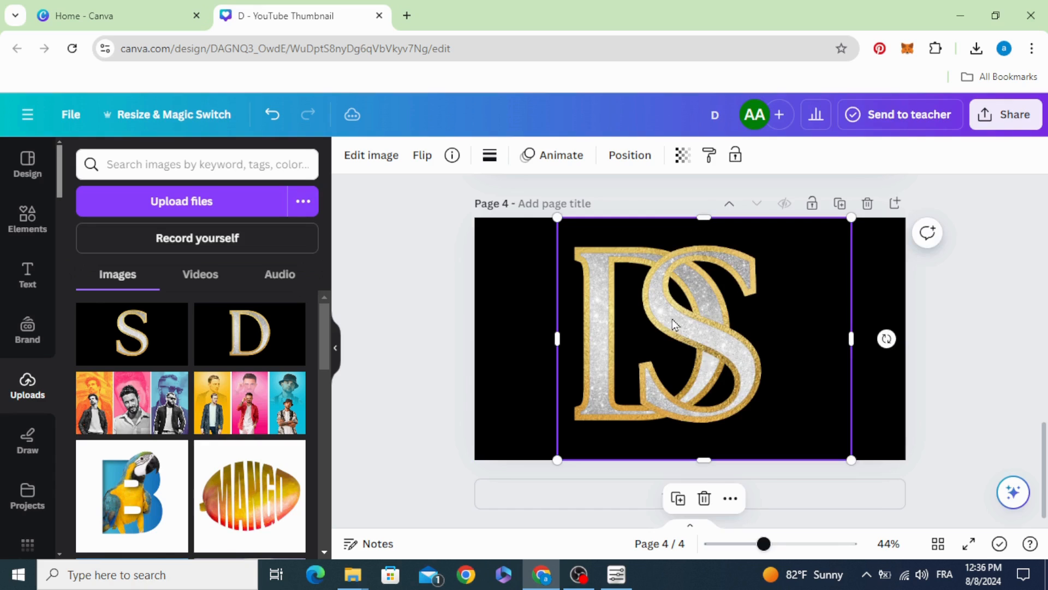
pyautogui.rightClick(673, 319)
pyautogui.moveTo(791, 288)
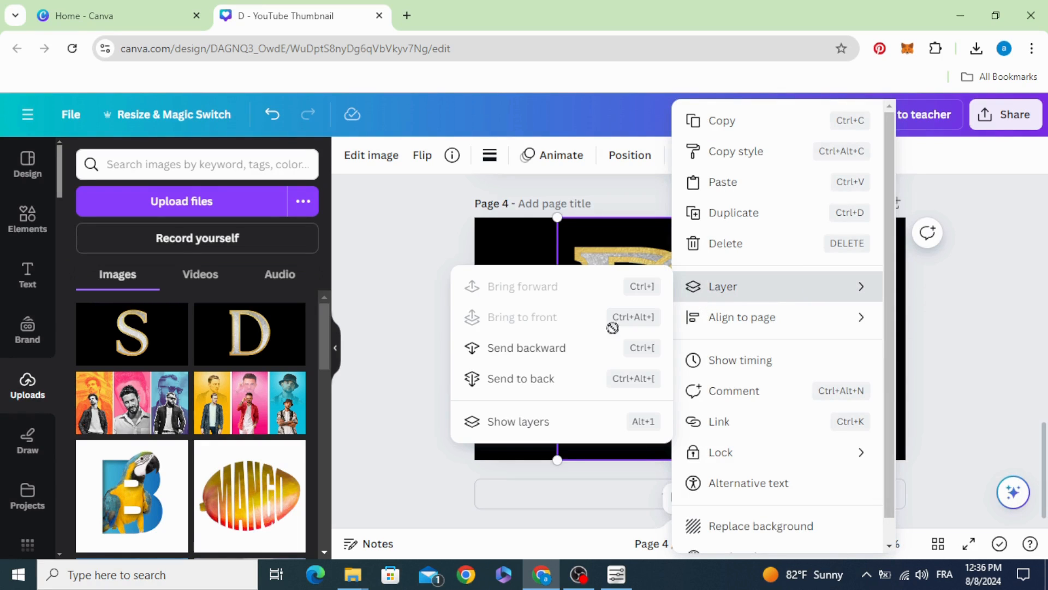
pyautogui.click(546, 354)
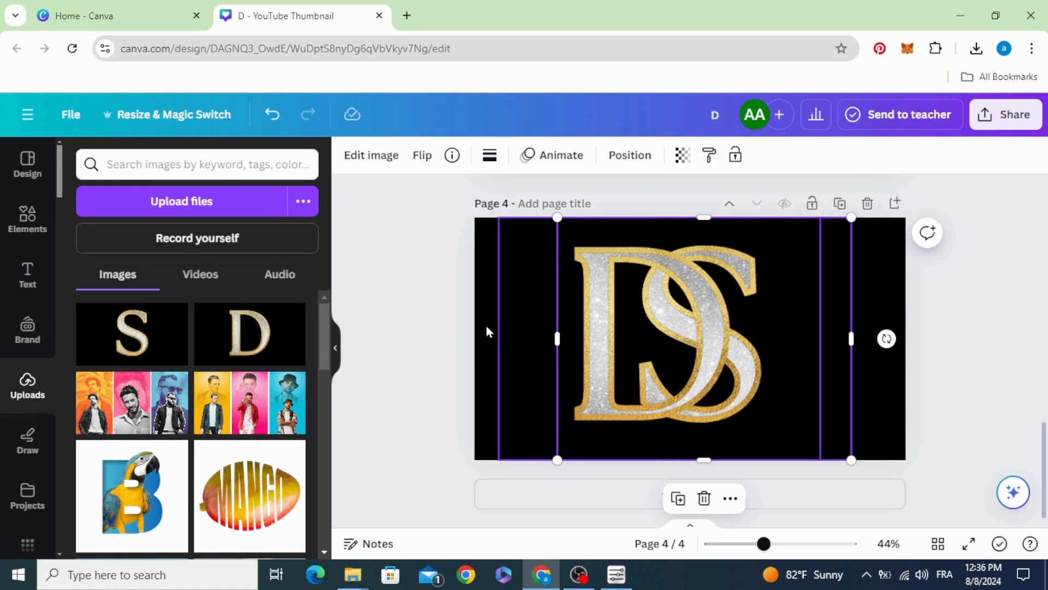
# Duplicate the S image and align the copy exactly over the original S, in front of the D
pyautogui.click(416, 315)
pyautogui.click(713, 289)
pyautogui.rightClick(833, 295)
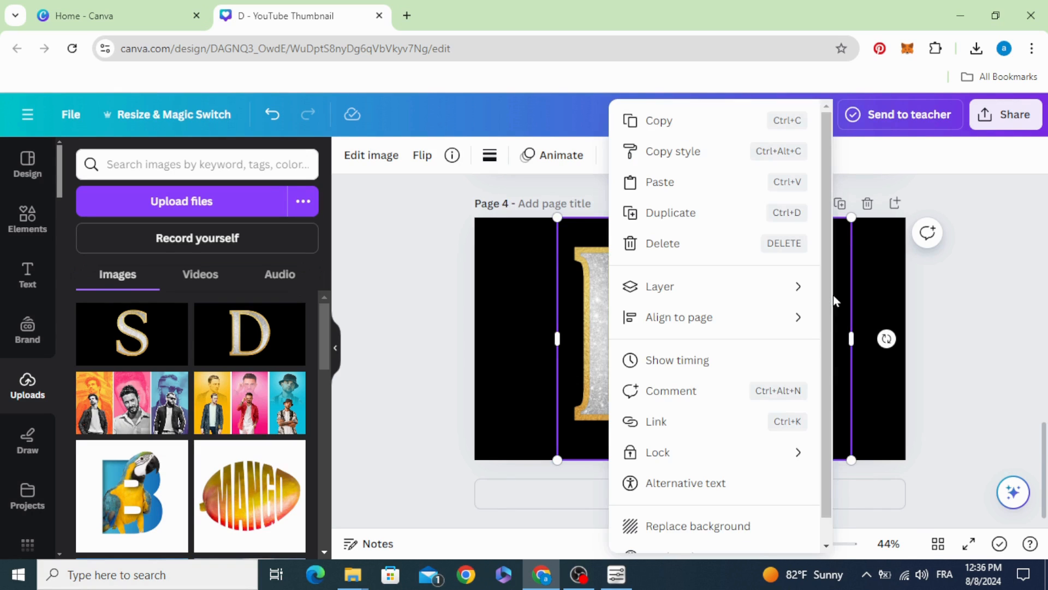
pyautogui.click(713, 217)
pyautogui.moveTo(745, 365); pyautogui.dragTo(739, 361)
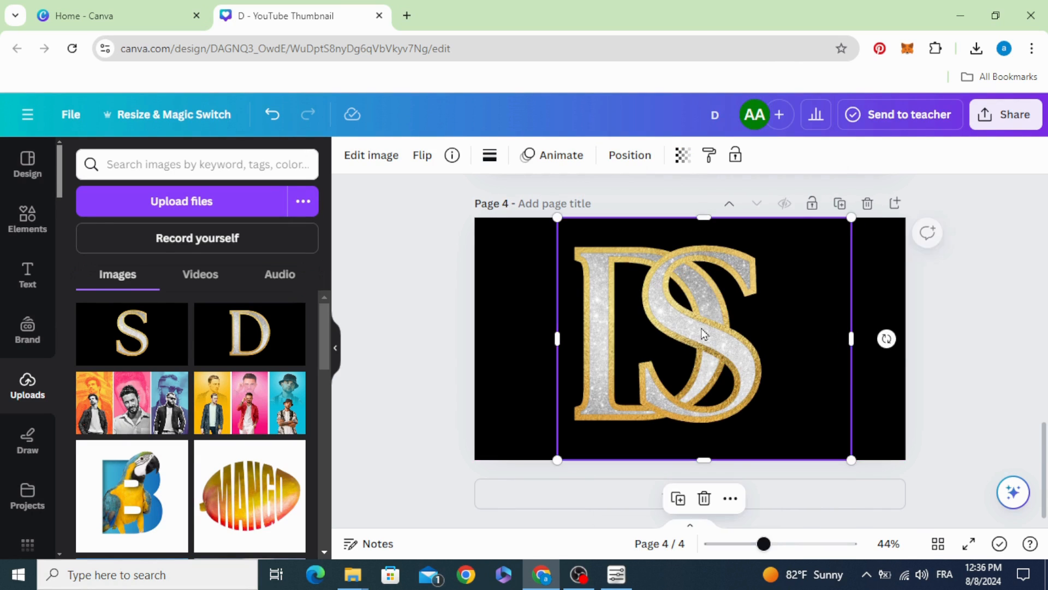
# Crop the front S copy from above and below to a narrow horizontal band across the middle, interlacing the two letters
pyautogui.moveTo(698, 231); pyautogui.dragTo(721, 307)
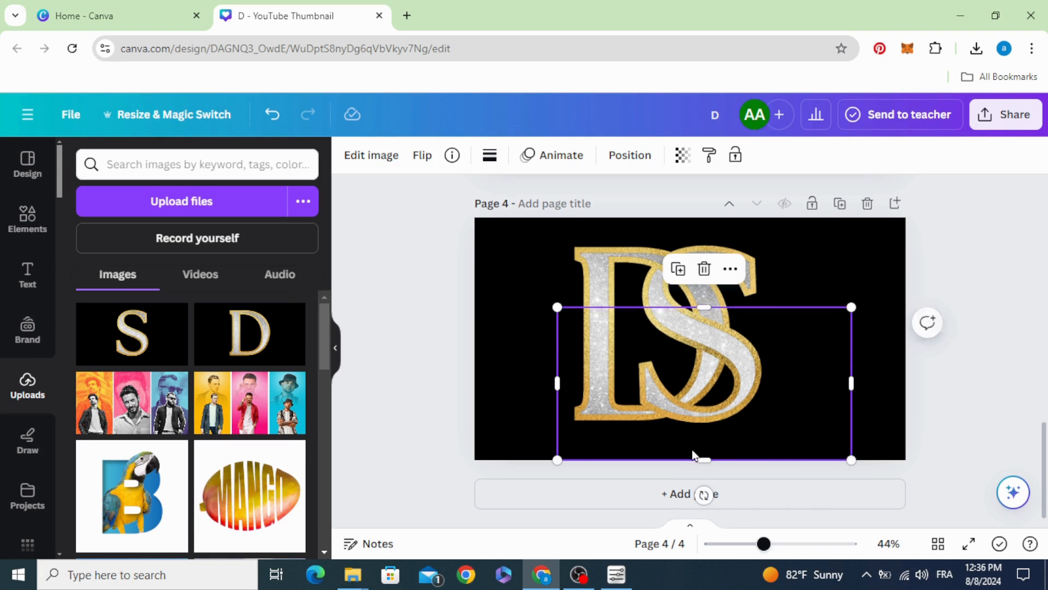
pyautogui.moveTo(692, 463); pyautogui.dragTo(776, 358)
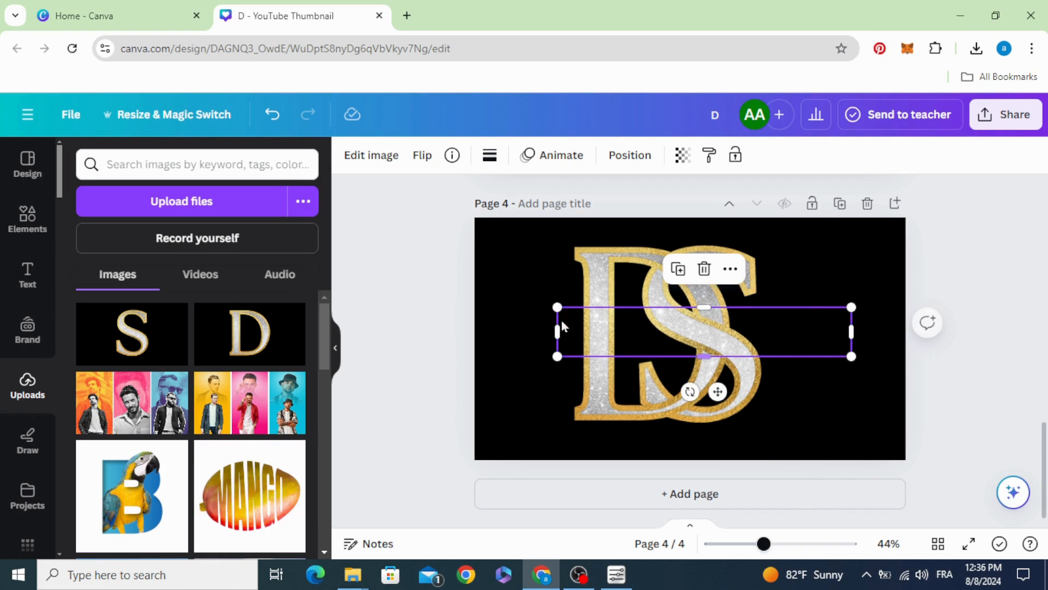
pyautogui.click(444, 281)
pyautogui.click(621, 329)
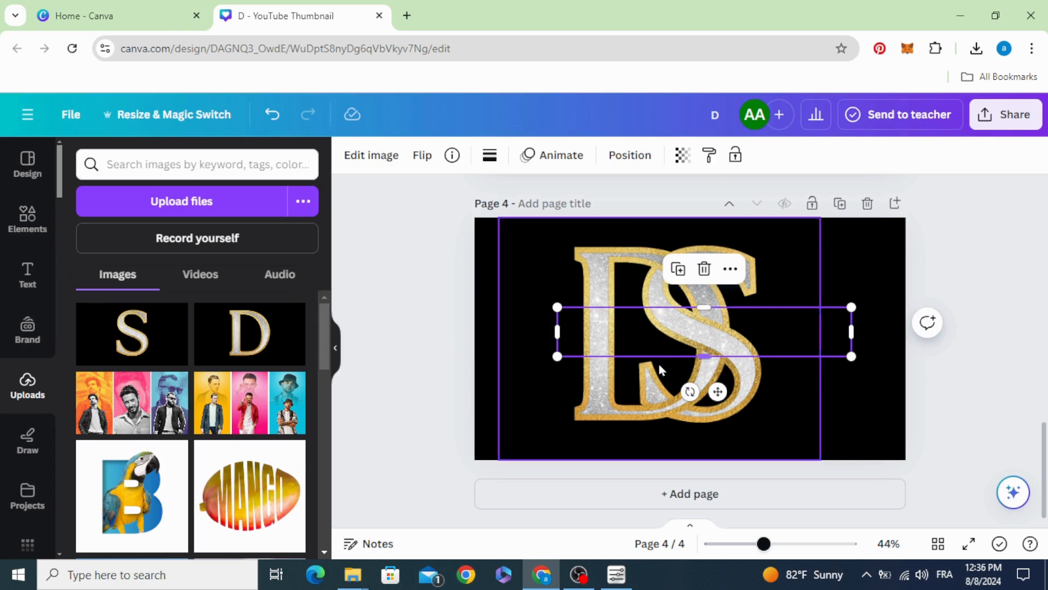
pyautogui.moveTo(681, 356); pyautogui.dragTo(688, 362)
# Select all the letter pieces together and centre the DS monogram on page 4
pyautogui.click(386, 309)
pyautogui.moveTo(401, 210); pyautogui.dragTo(828, 484)
pyautogui.moveTo(649, 379); pyautogui.dragTo(663, 384)
pyautogui.click(948, 334)
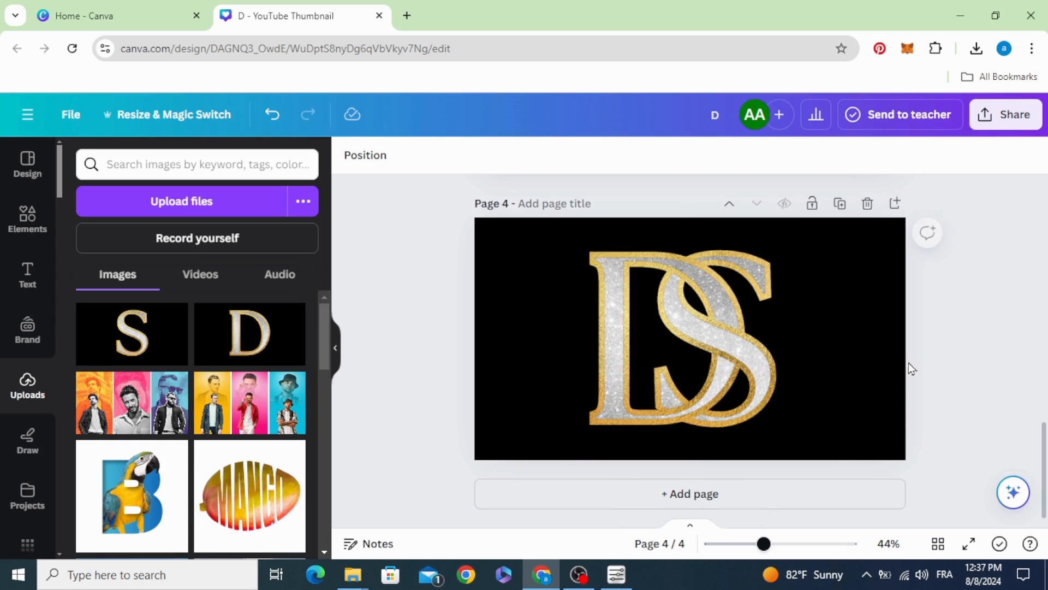
pyautogui.moveTo(765, 544); pyautogui.dragTo(787, 544)
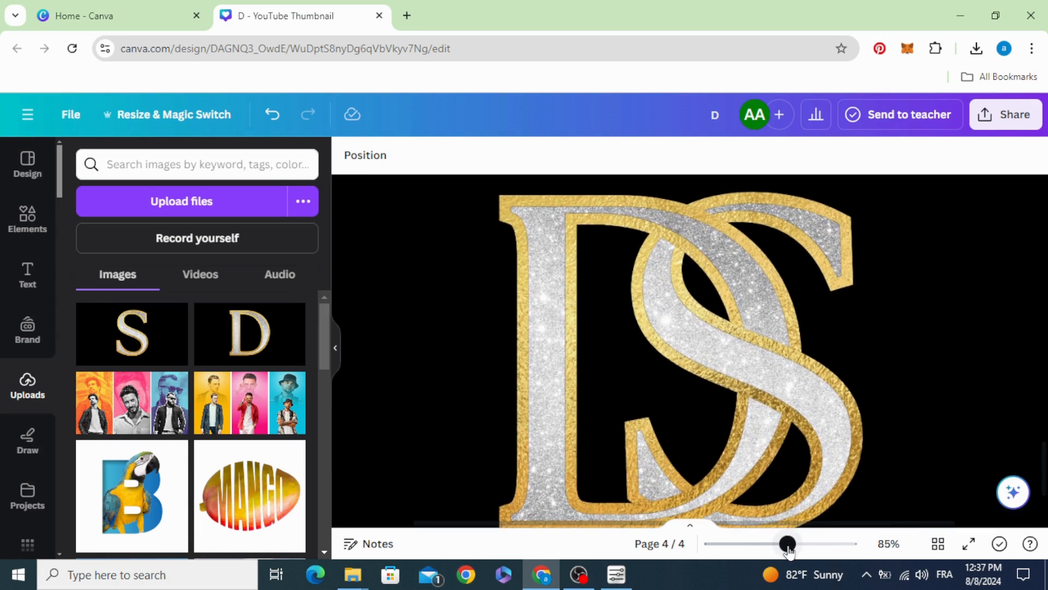
pyautogui.scroll(2, 876, 474)
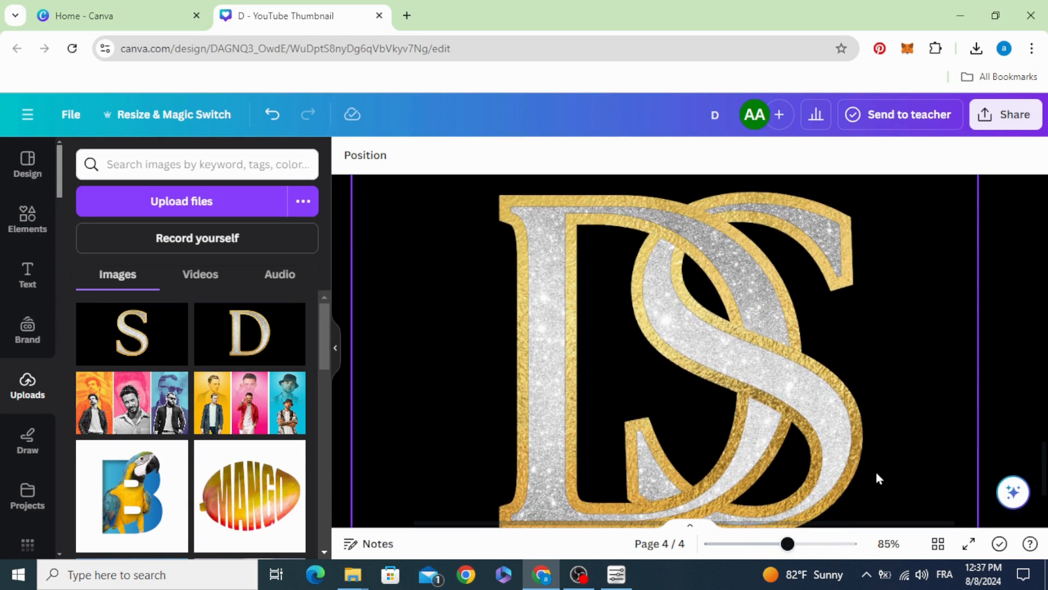